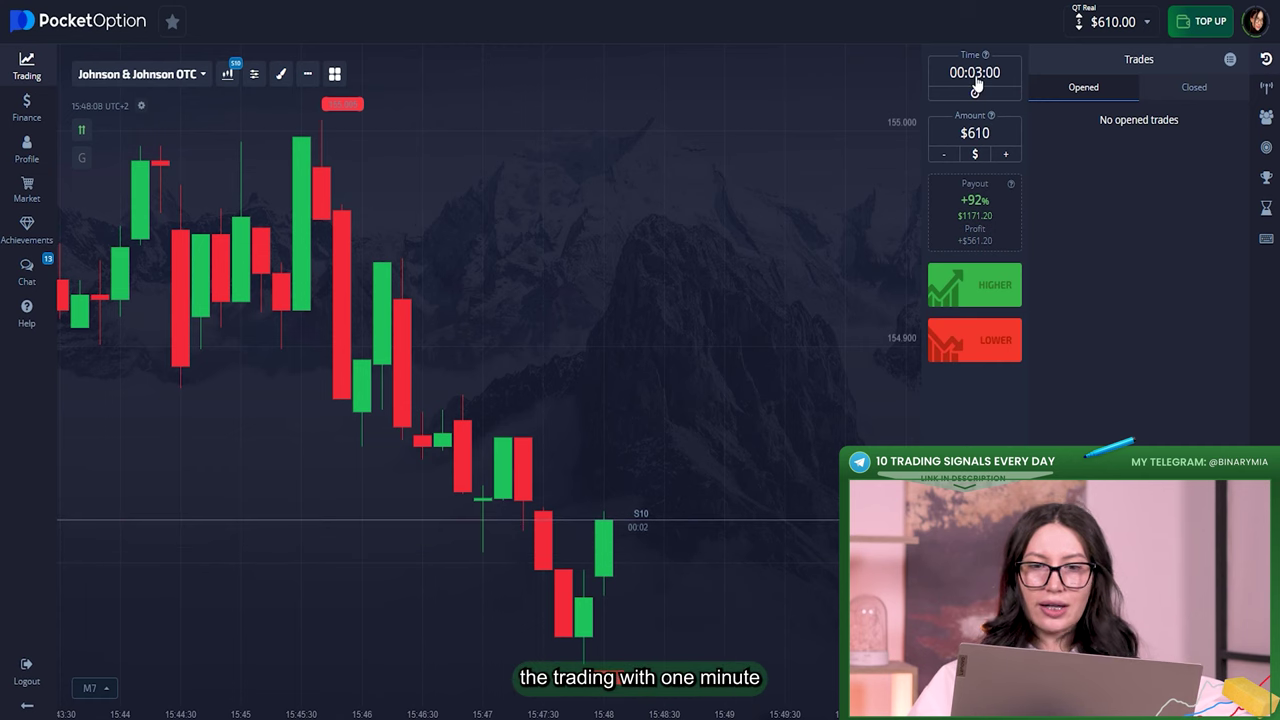
Set the trade expiration time to 00:01:00
click(974, 82)
click(817, 186)
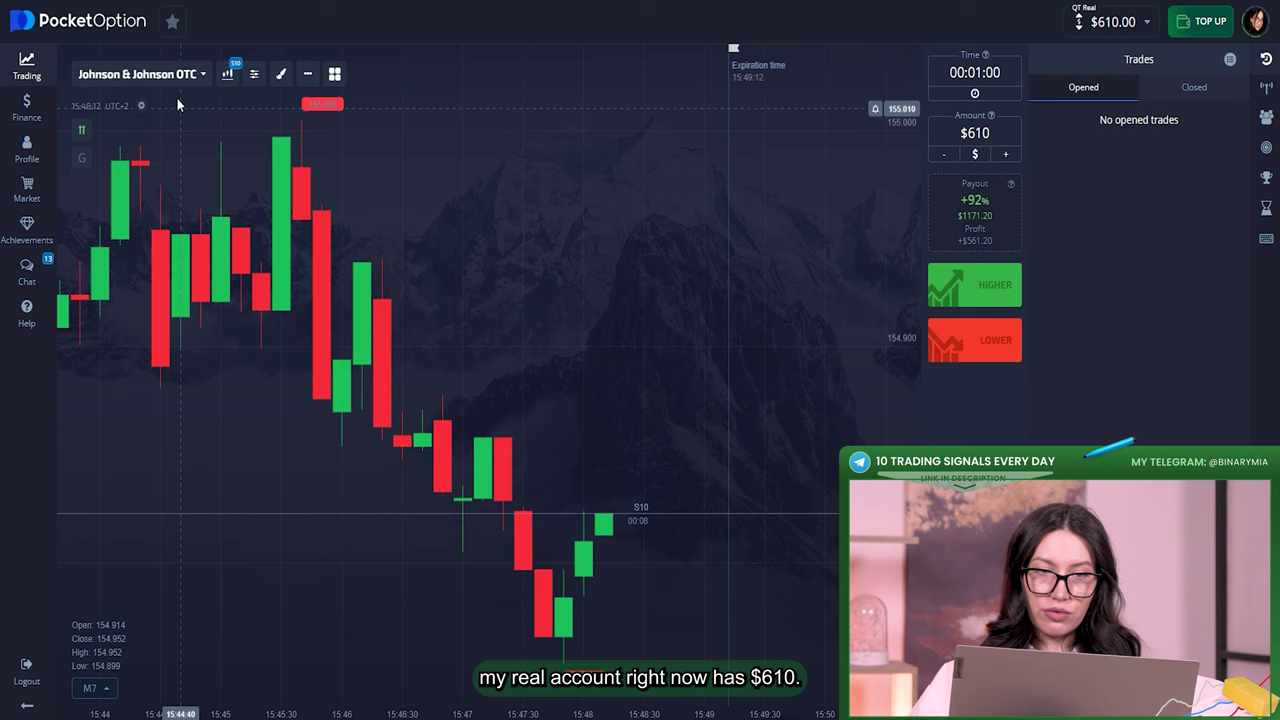
Add the cryptocurrency assets Polkadot OTC, Dogecoin OTC and Bitcoin OTC to the favorites
click(150, 74)
click(240, 247)
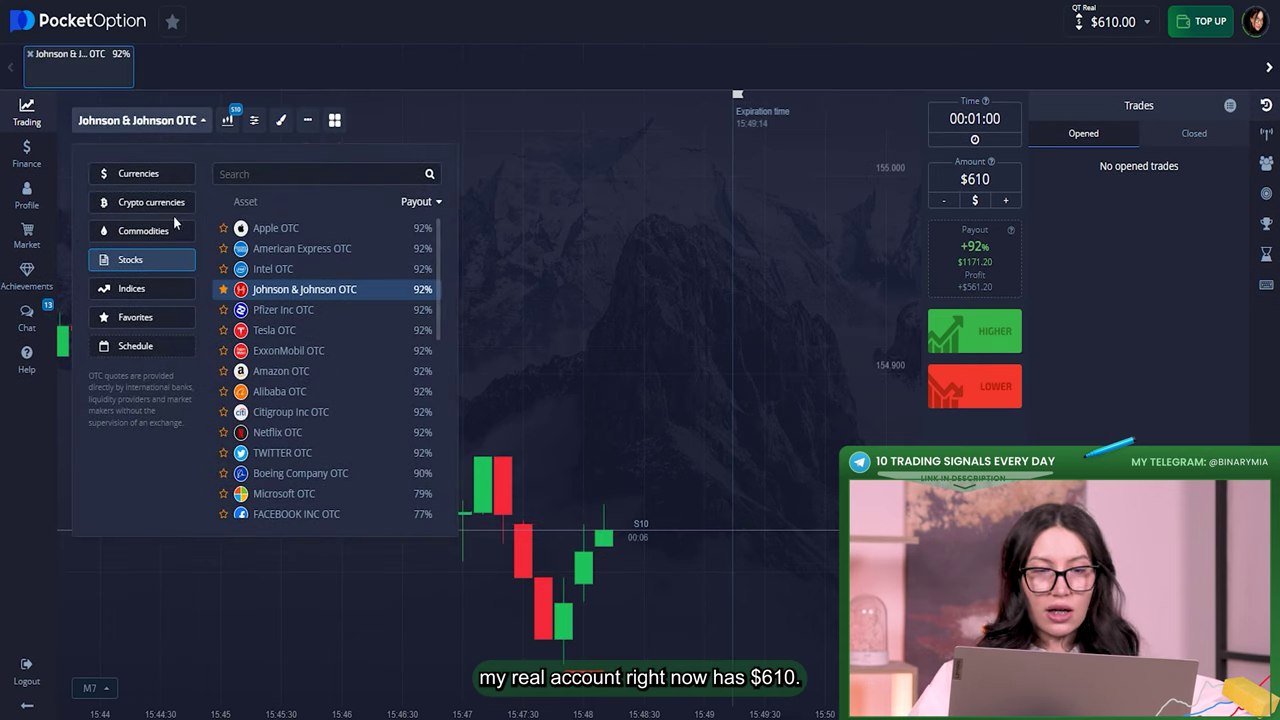
click(160, 206)
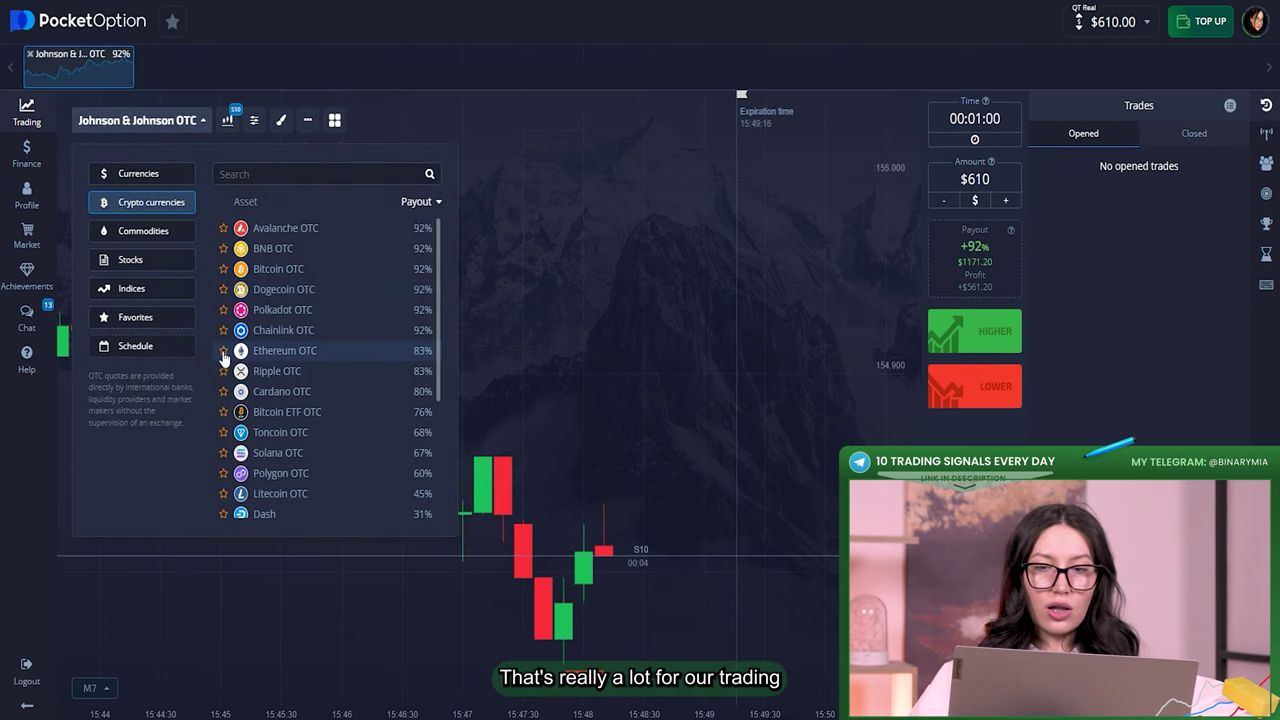
click(223, 310)
click(223, 289)
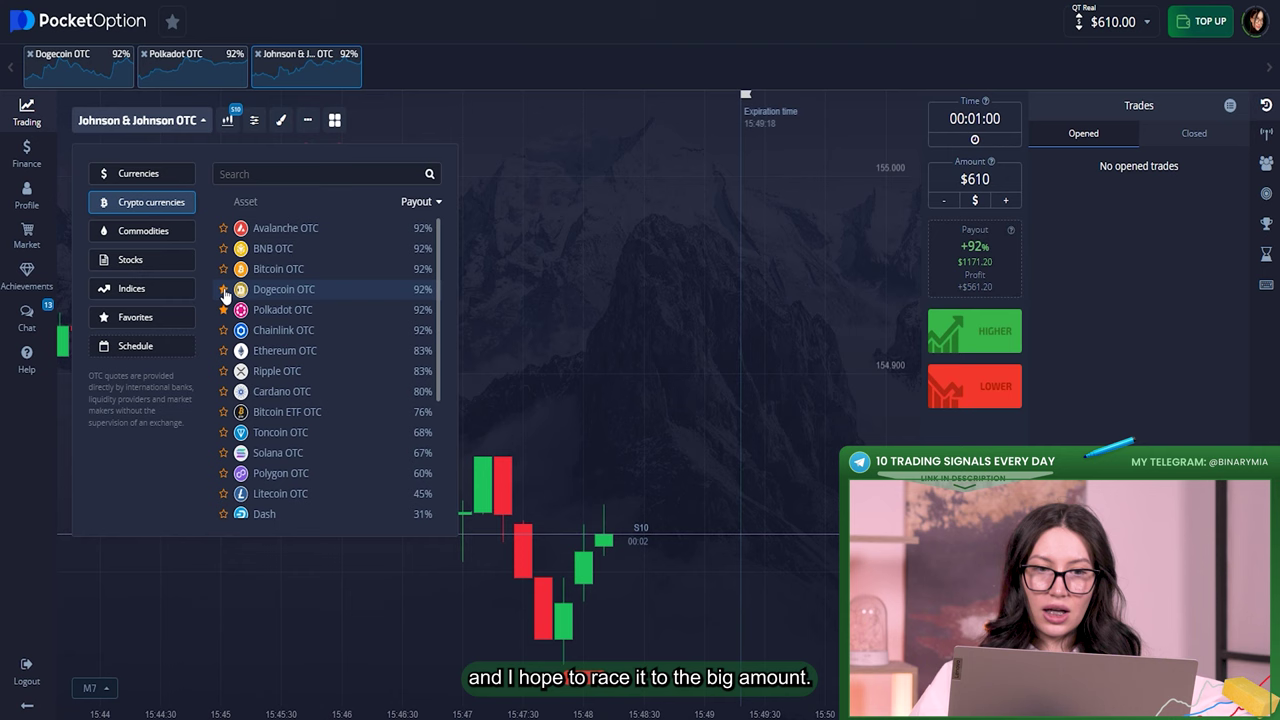
click(223, 269)
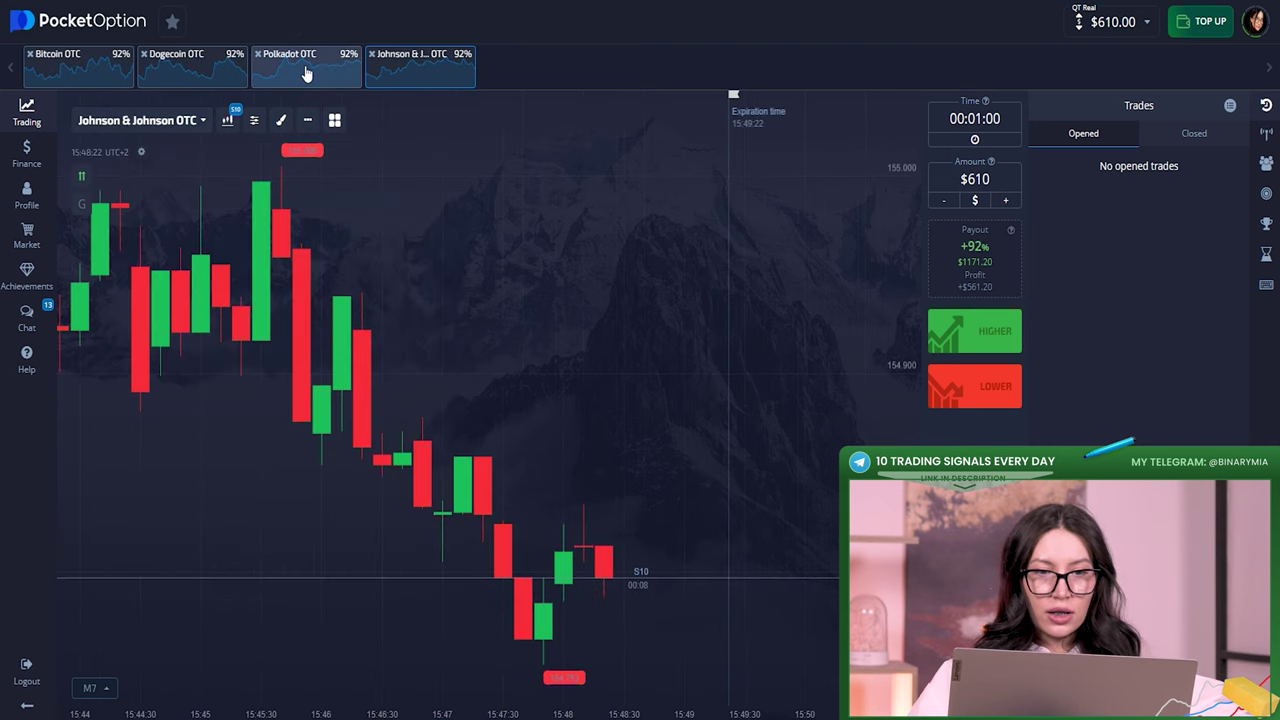
Switch the chart to Polkadot OTC and set its candle time frame to S15
click(300, 74)
click(177, 120)
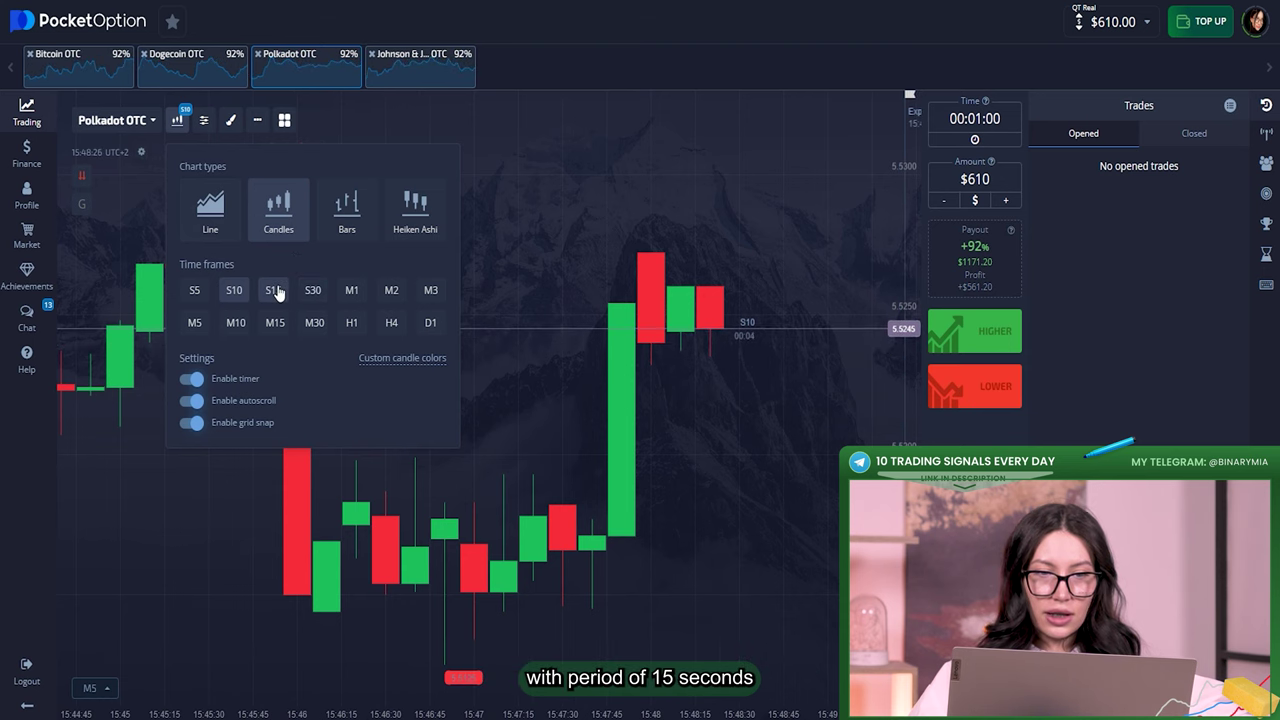
click(274, 290)
Add the SuperTrend, Zig Zag and CCI indicators to the Polkadot OTC chart
click(203, 120)
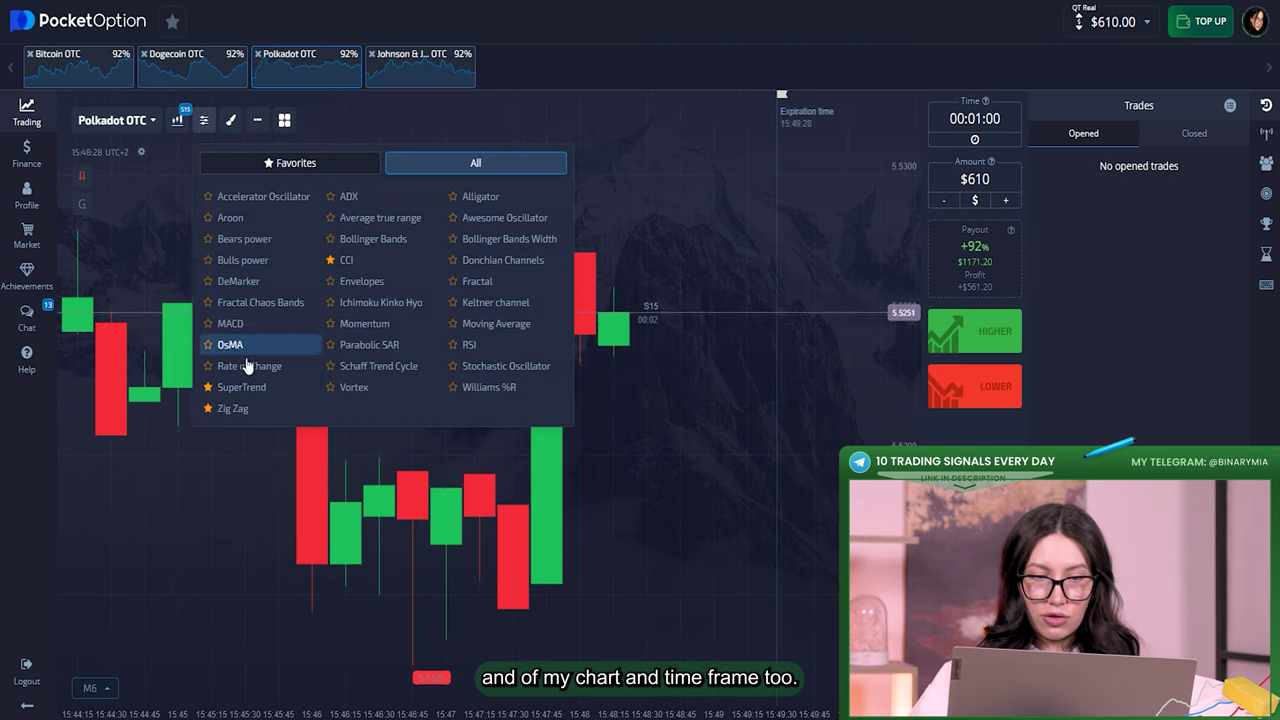
click(245, 387)
click(232, 408)
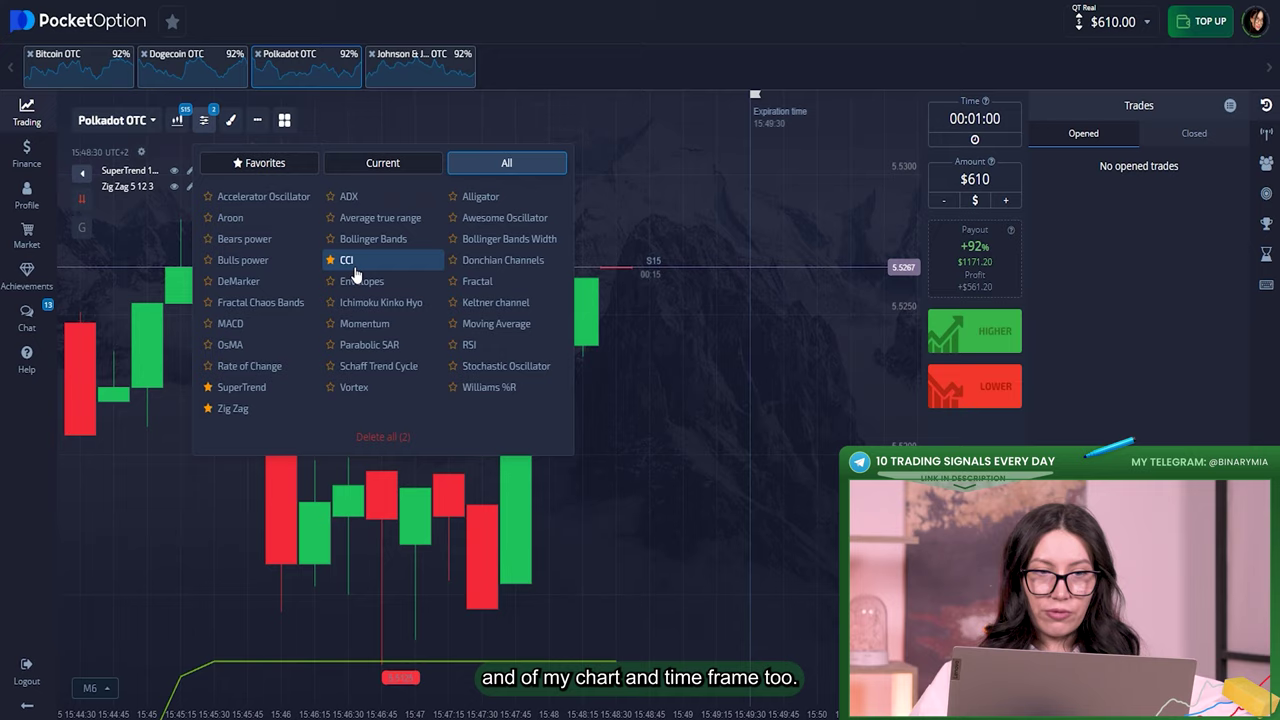
click(350, 262)
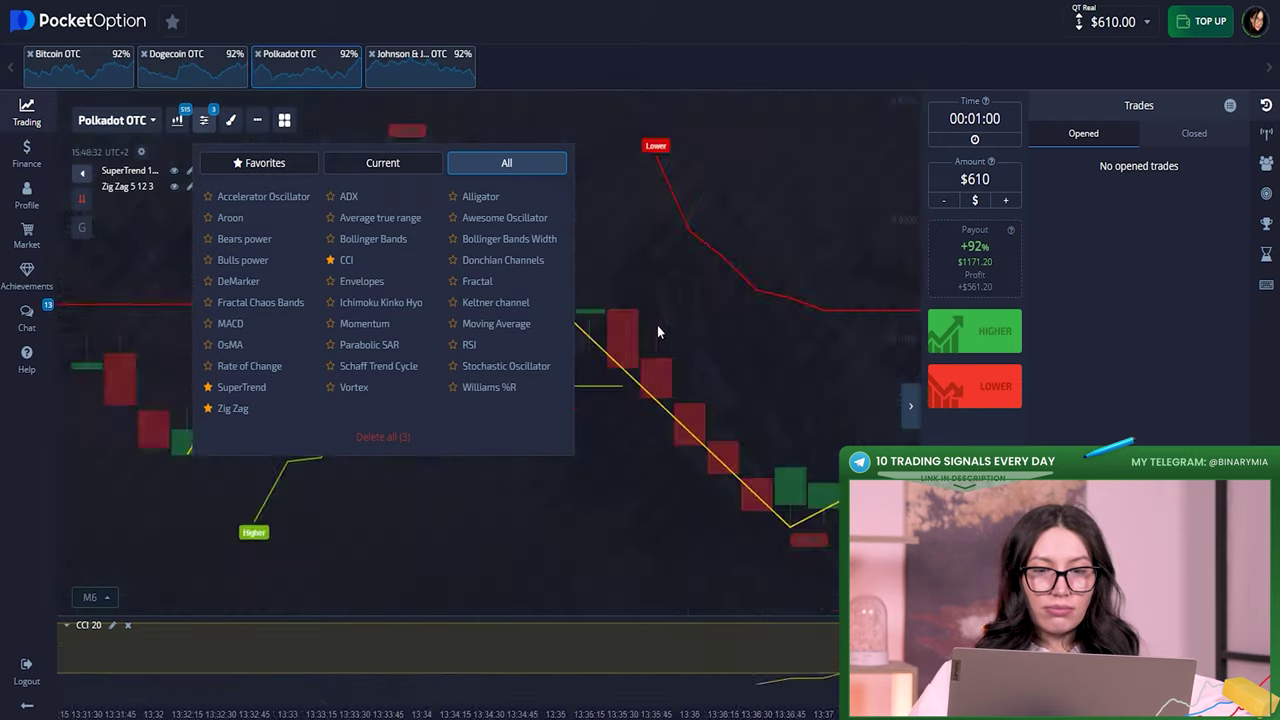
click(657, 332)
Set the SuperTrend indicator's ATR Period to 12
scroll(731, 358, down, 5)
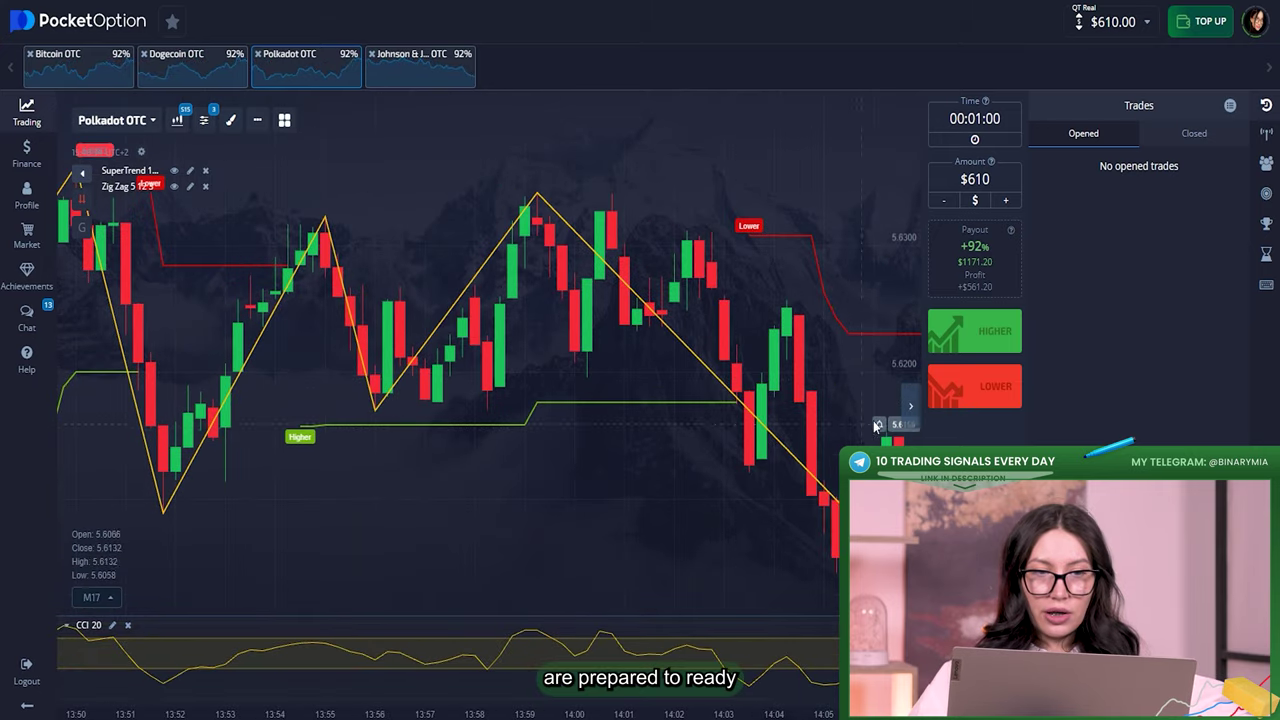
scroll(709, 429, up, 4)
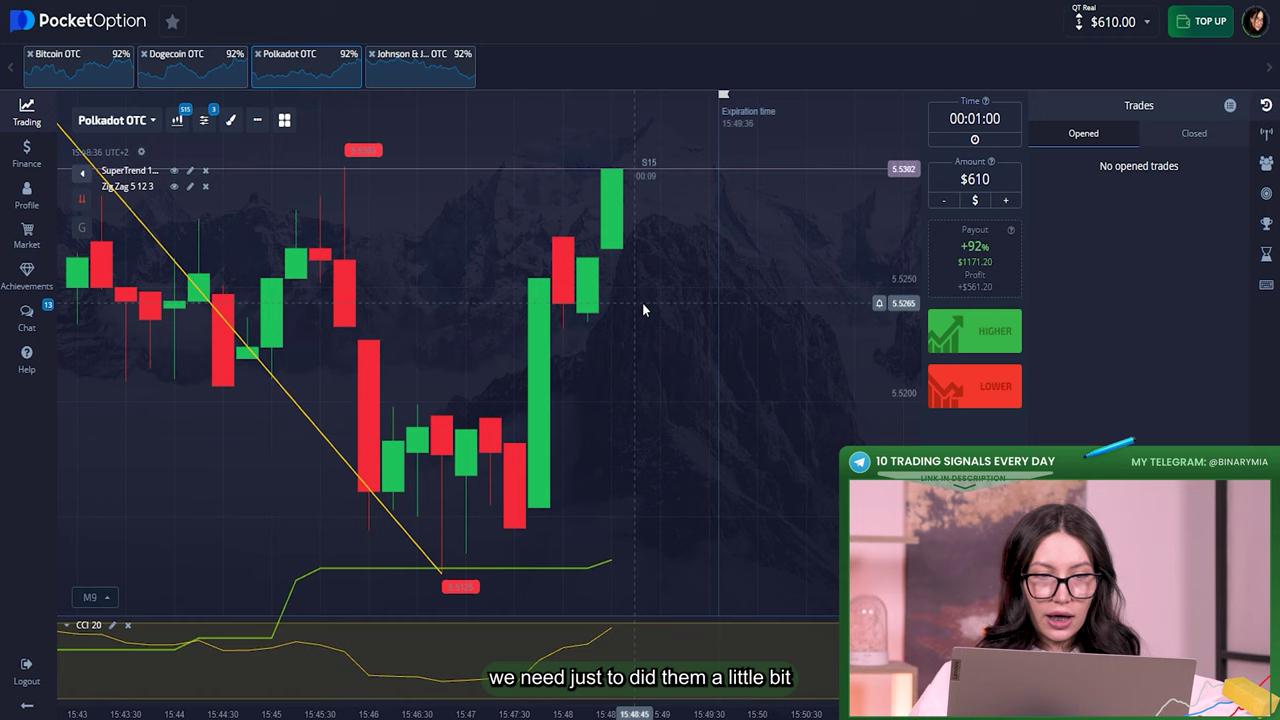
scroll(300, 250, down, 2)
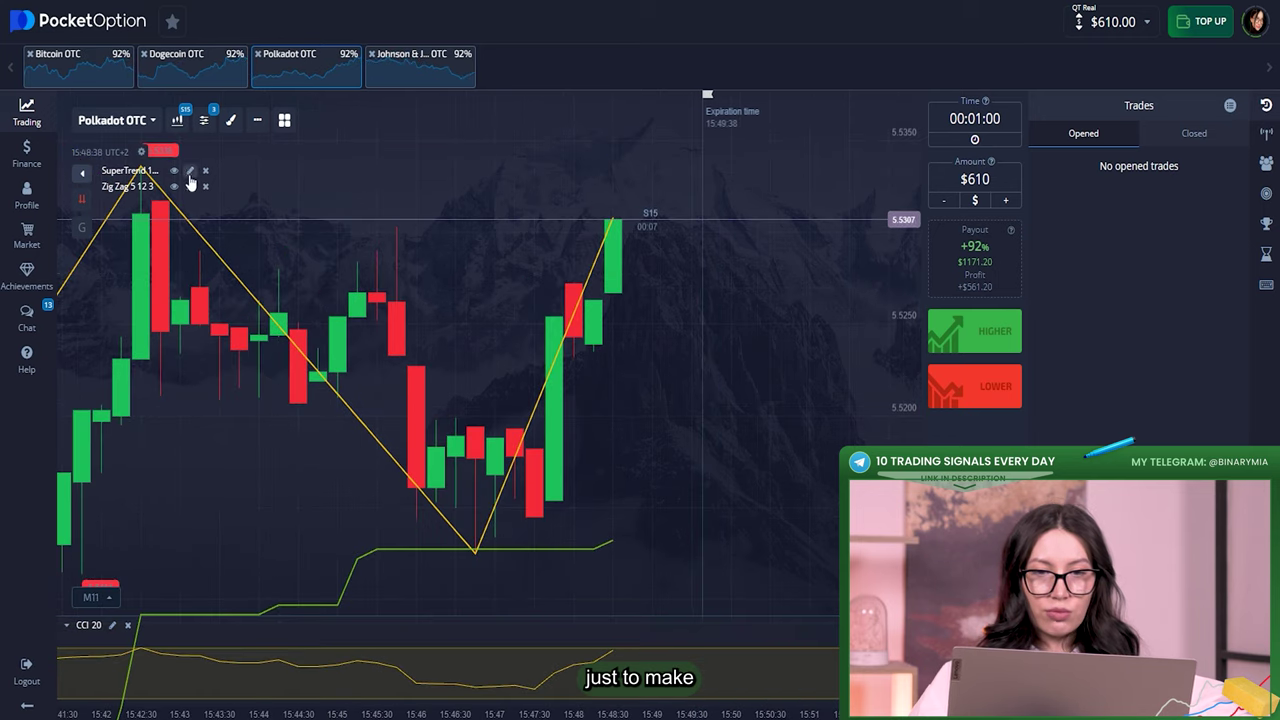
click(190, 170)
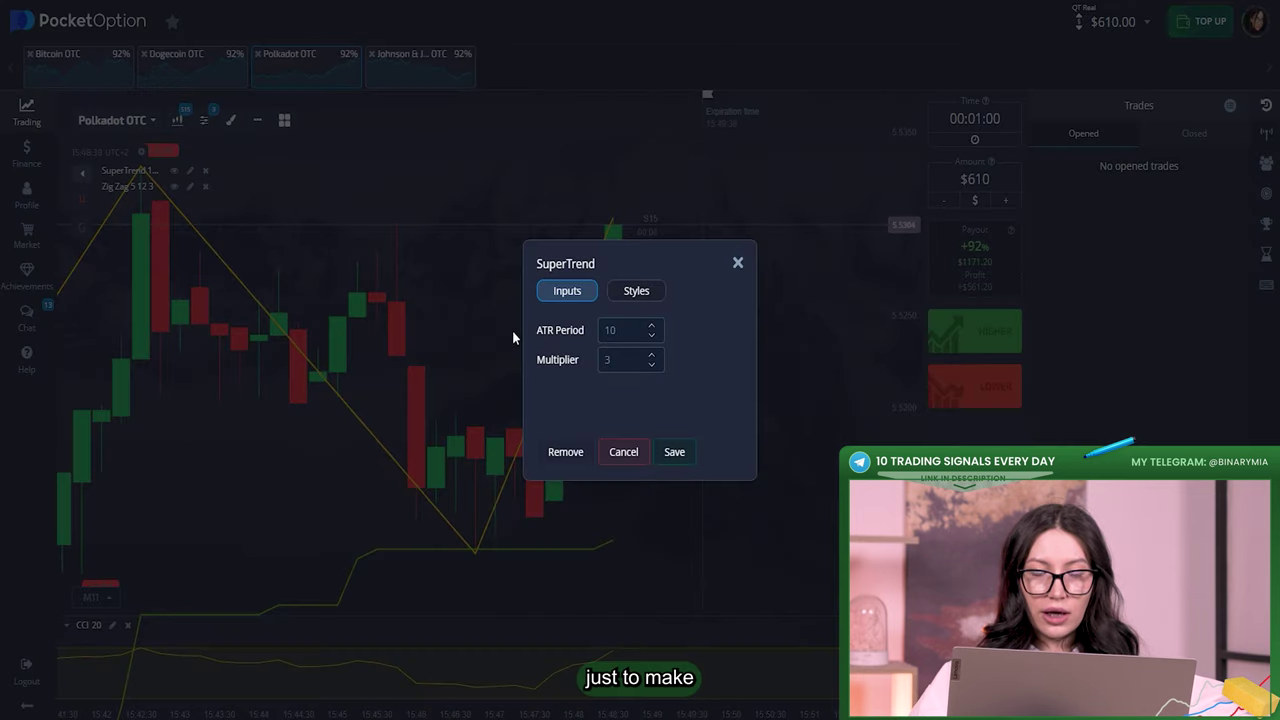
click(652, 327)
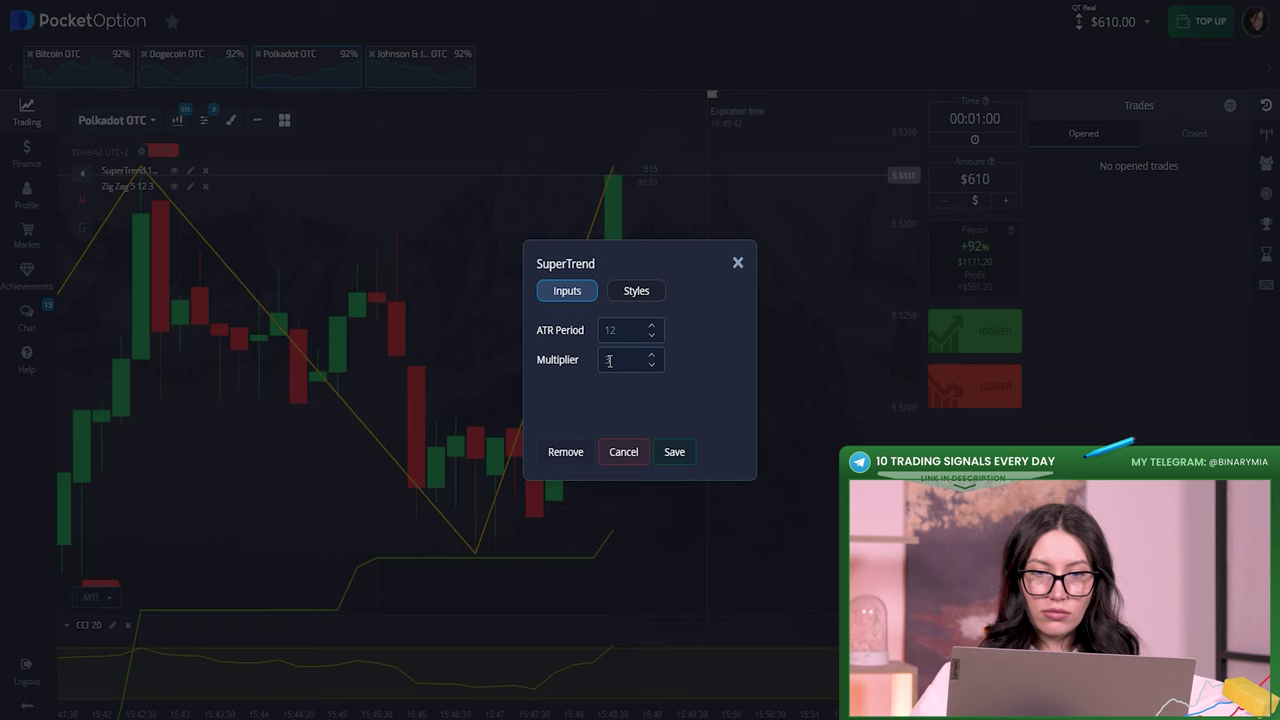
Set SuperTrend's up and down line widths to 3px and its Multiplier to 3.05, and save the indicator
click(636, 293)
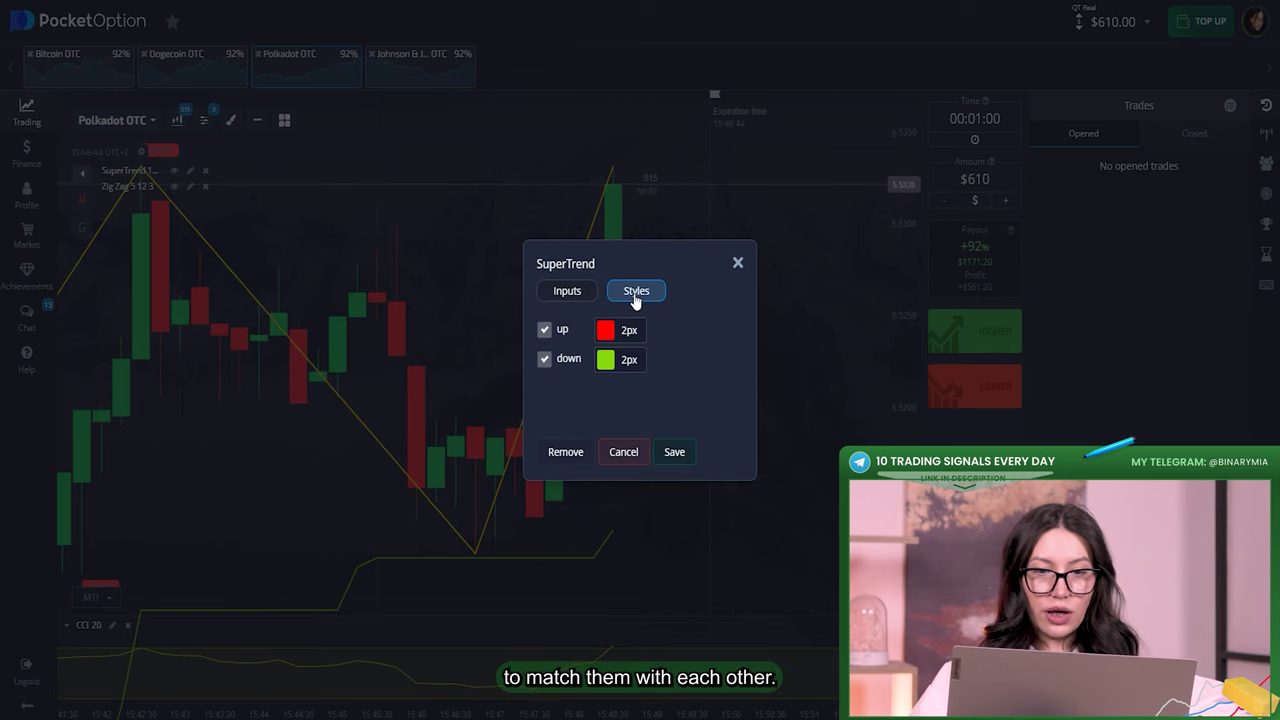
click(628, 333)
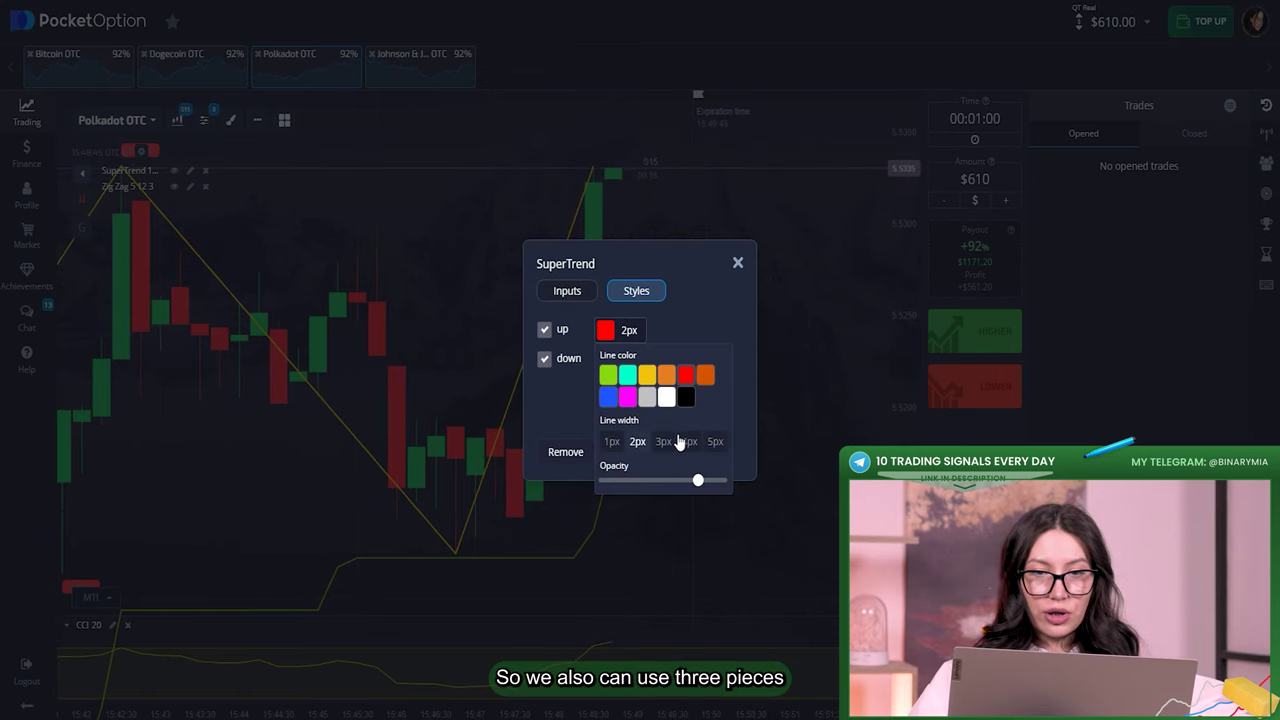
click(678, 330)
click(630, 360)
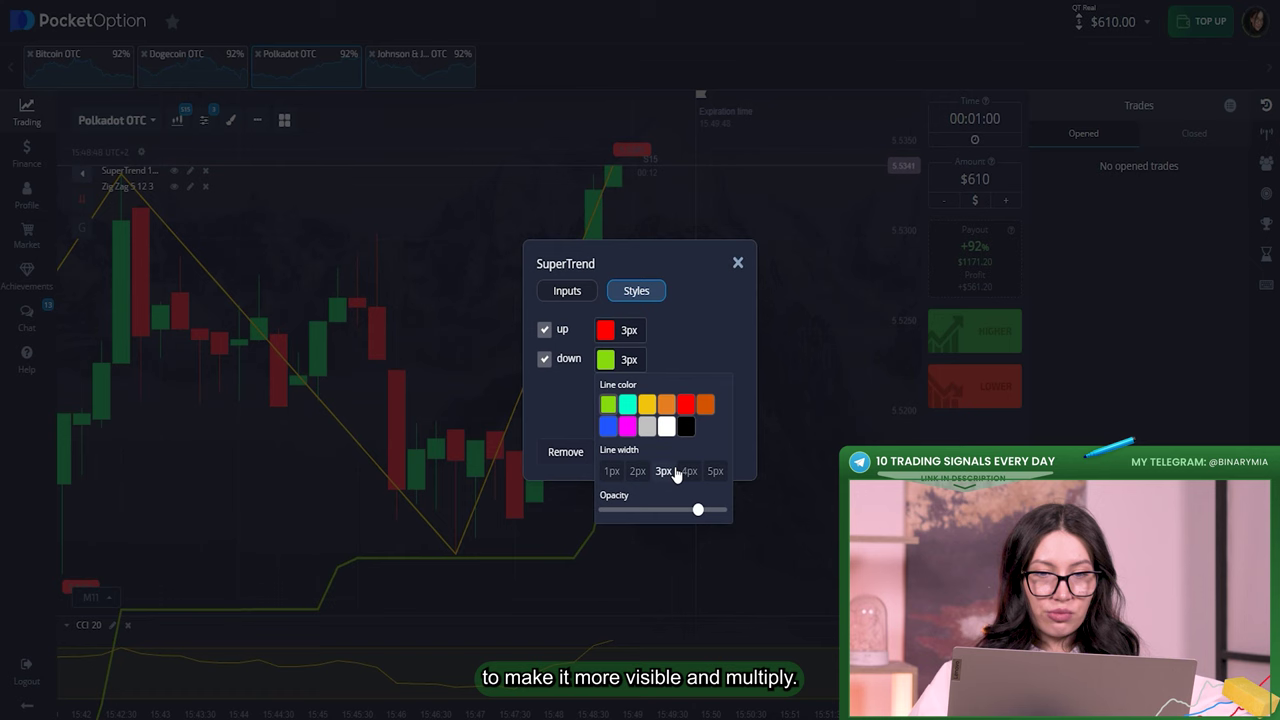
click(680, 350)
click(570, 292)
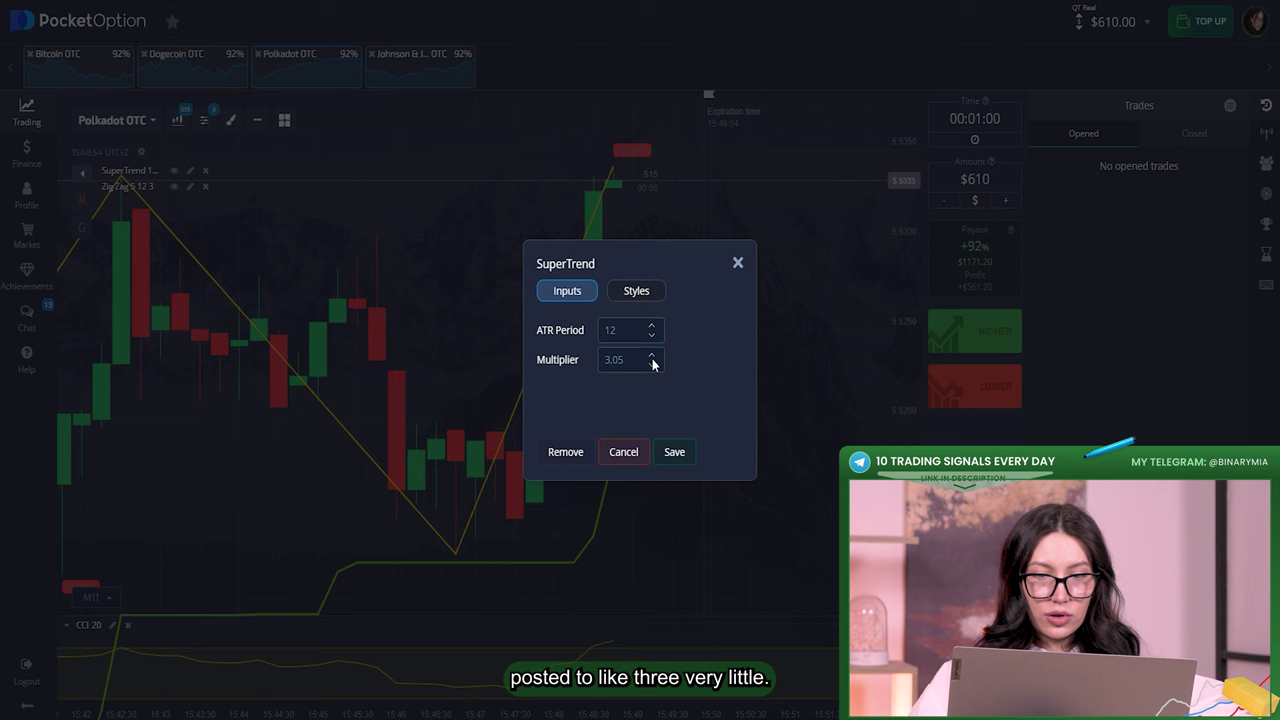
click(675, 453)
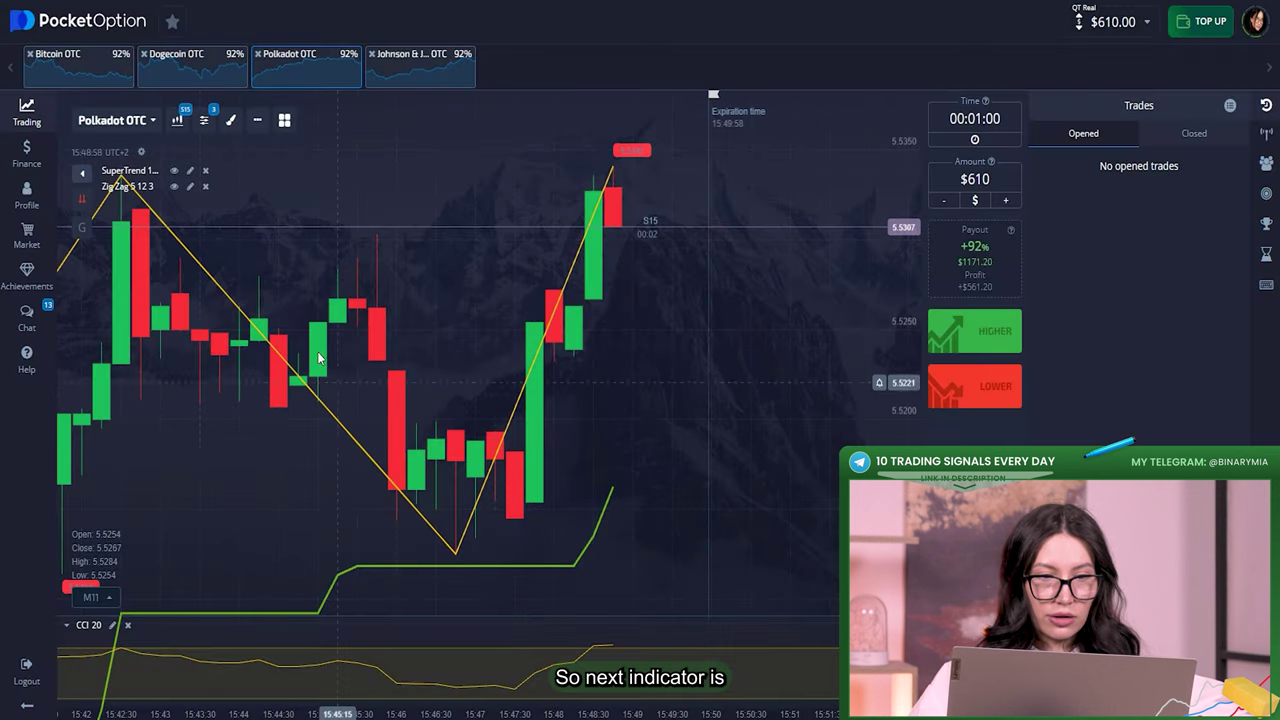
Configure Zig Zag with Deviation 6, Backstep 4 and a turquoise 3px main line, and save it
click(190, 186)
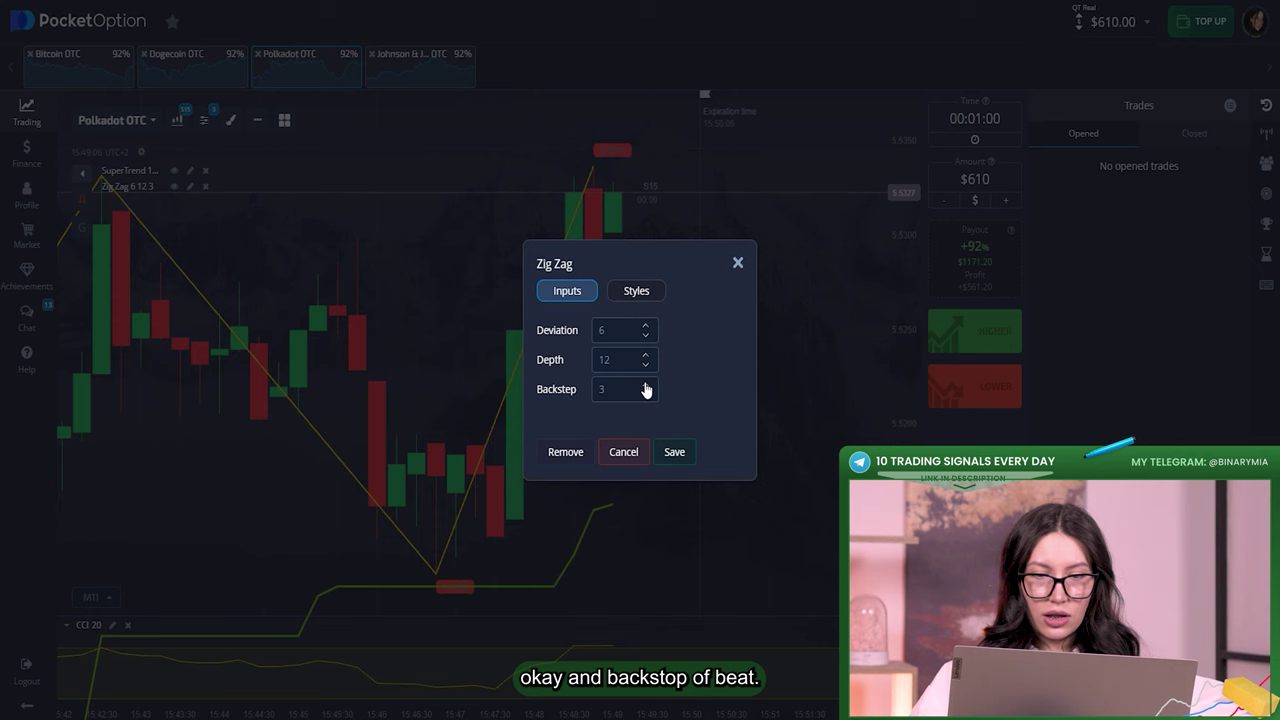
click(632, 300)
click(640, 330)
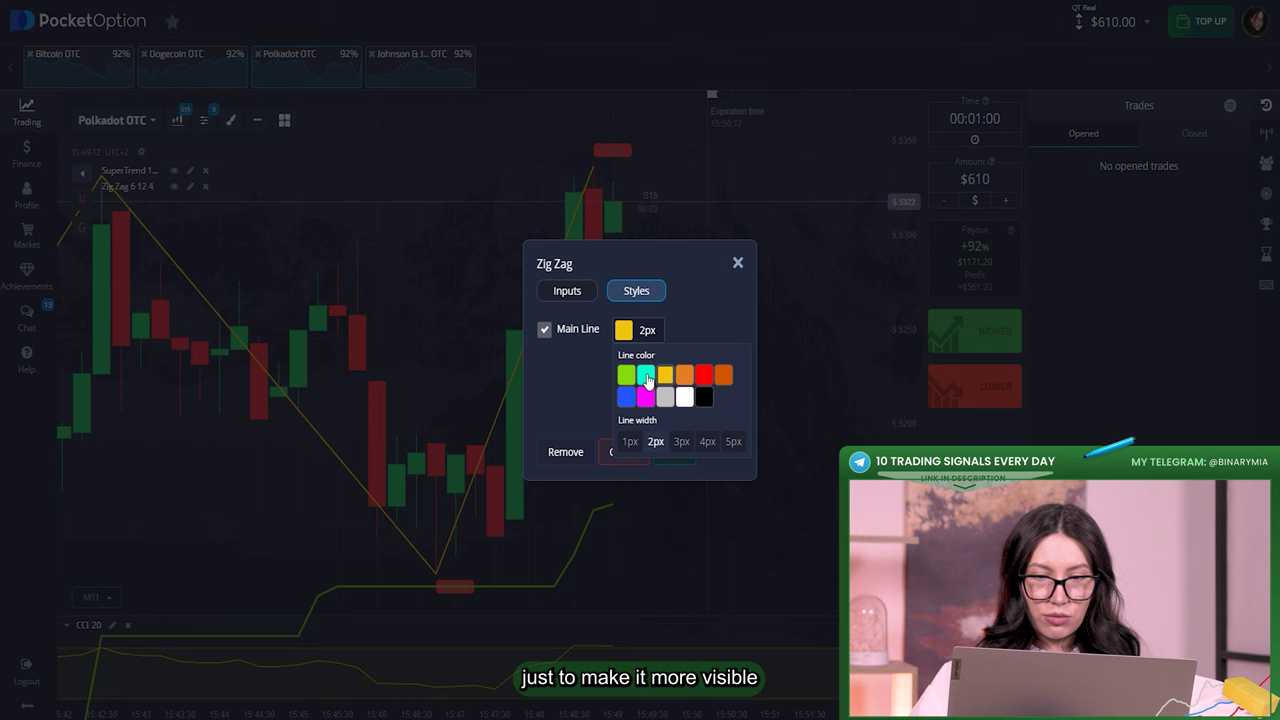
click(681, 441)
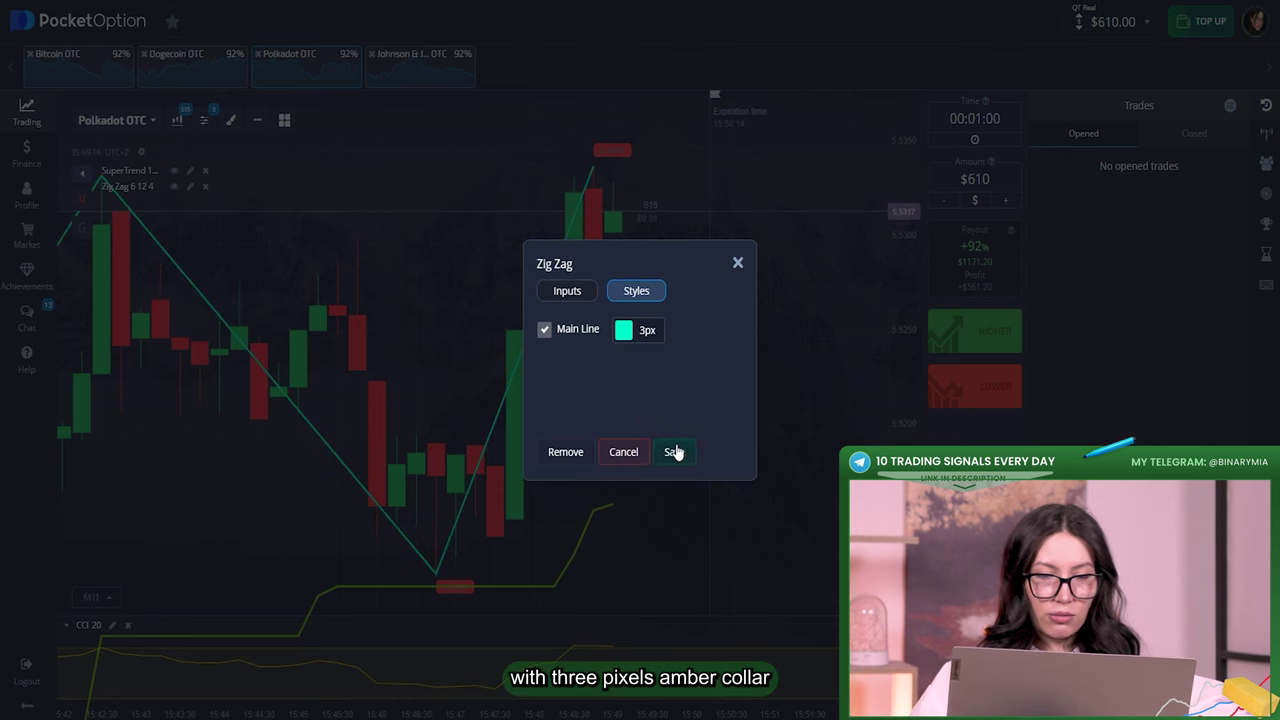
click(673, 452)
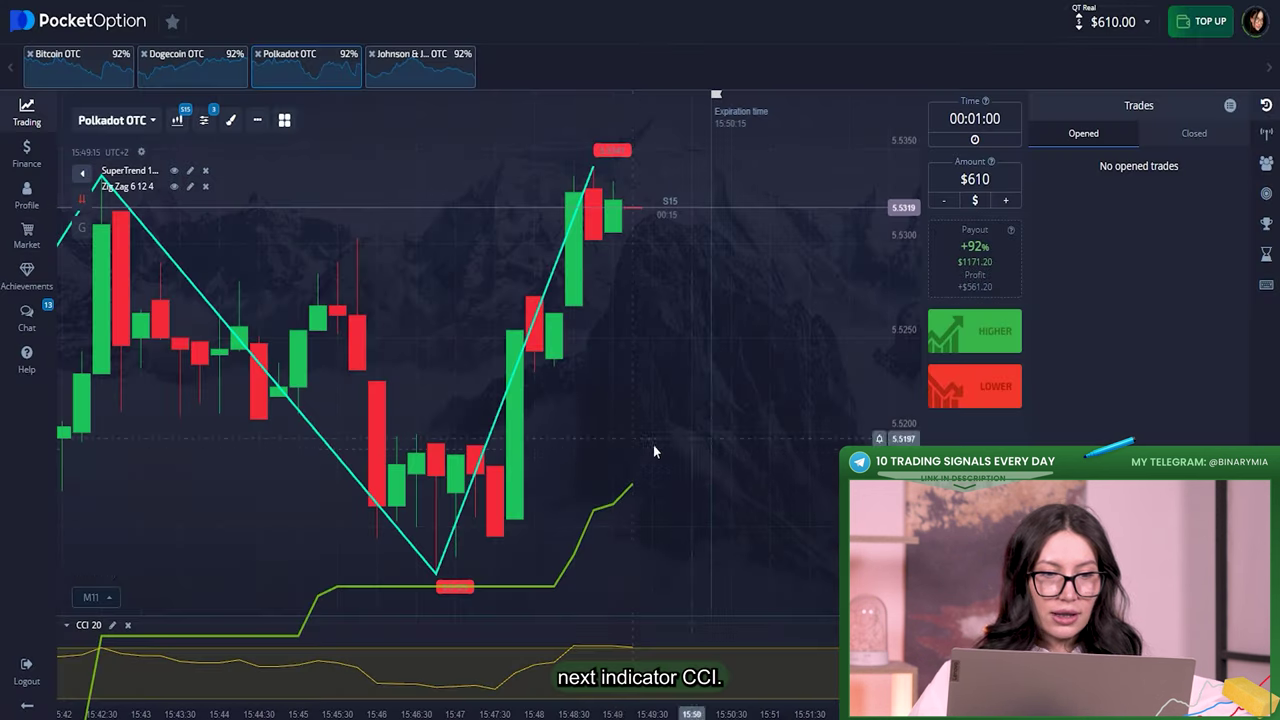
Set the CCI indicator's Period to 24 and its main line to turquoise, 3px wide
click(112, 625)
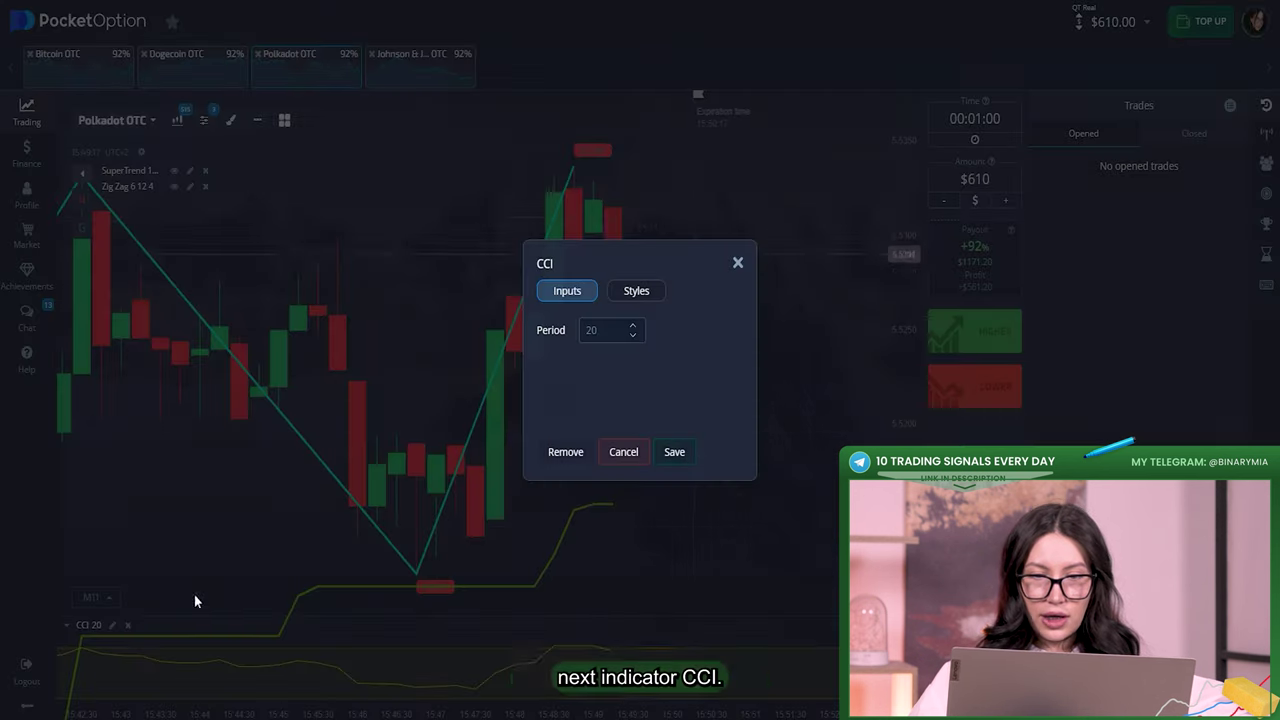
double_click(631, 327)
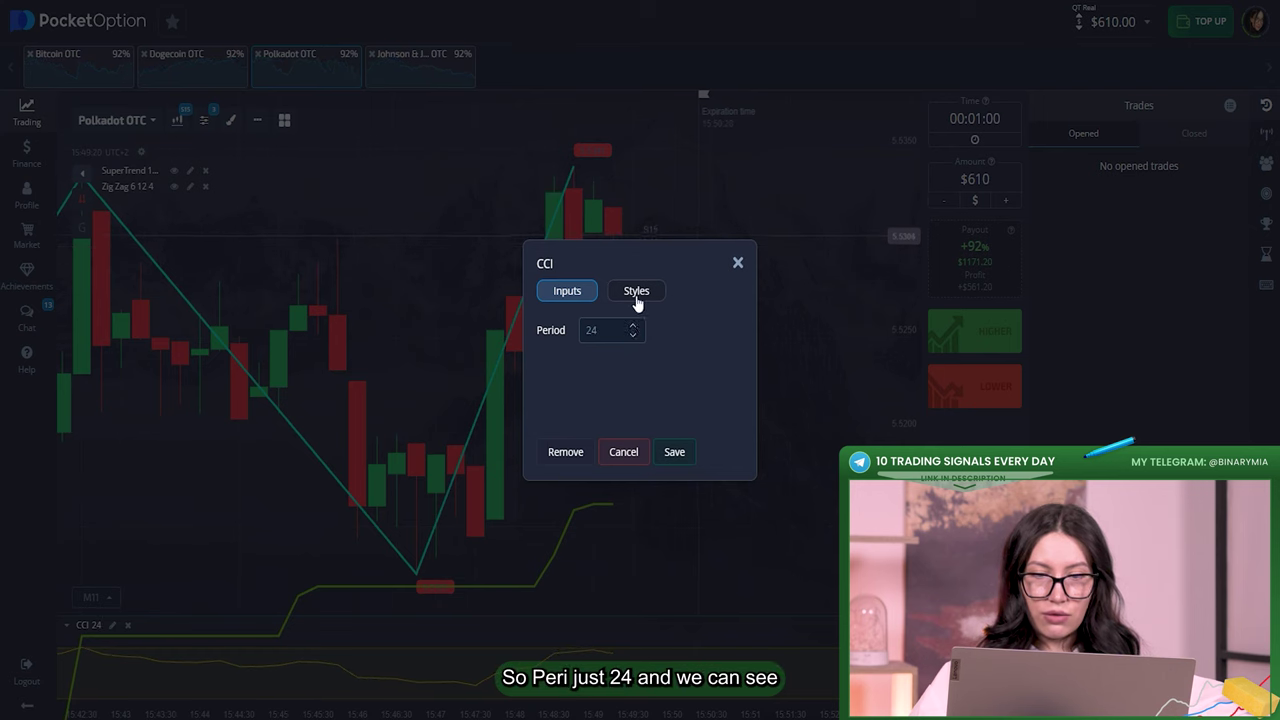
click(637, 295)
click(668, 330)
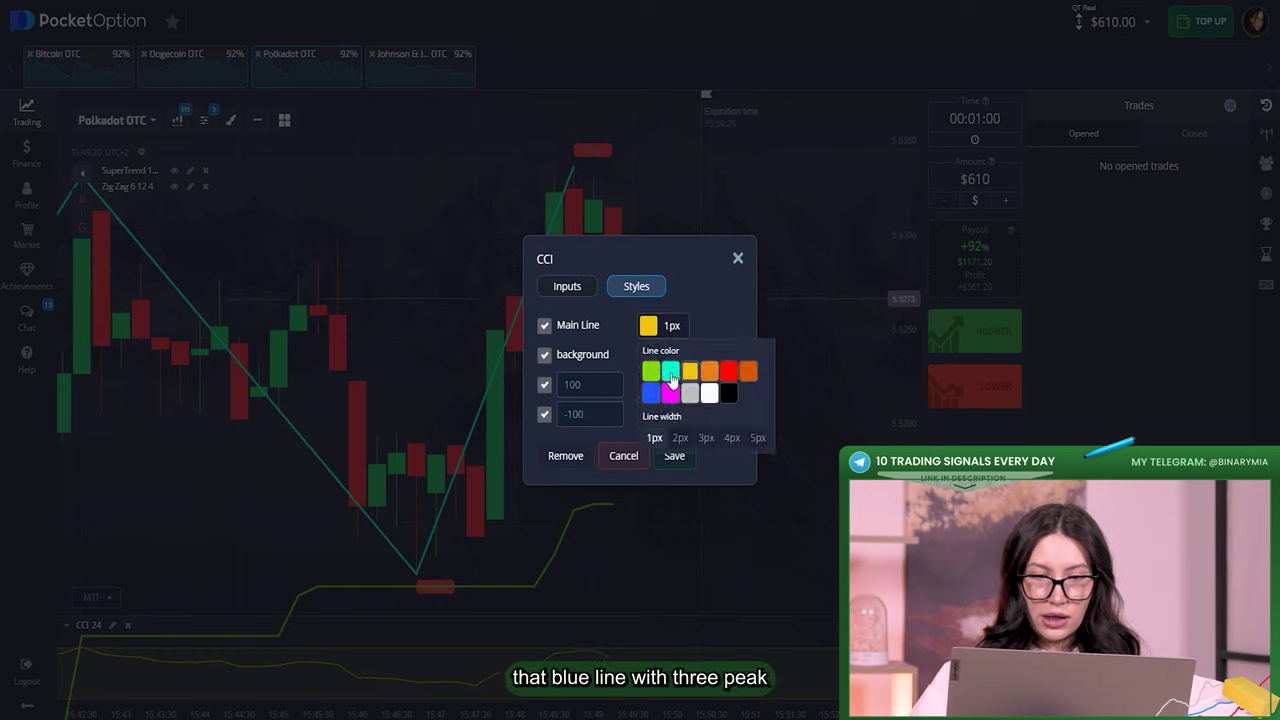
Style CCI with a magenta background, a green 3px line for level 100 and an orange 3px line for level -100, and save
click(644, 357)
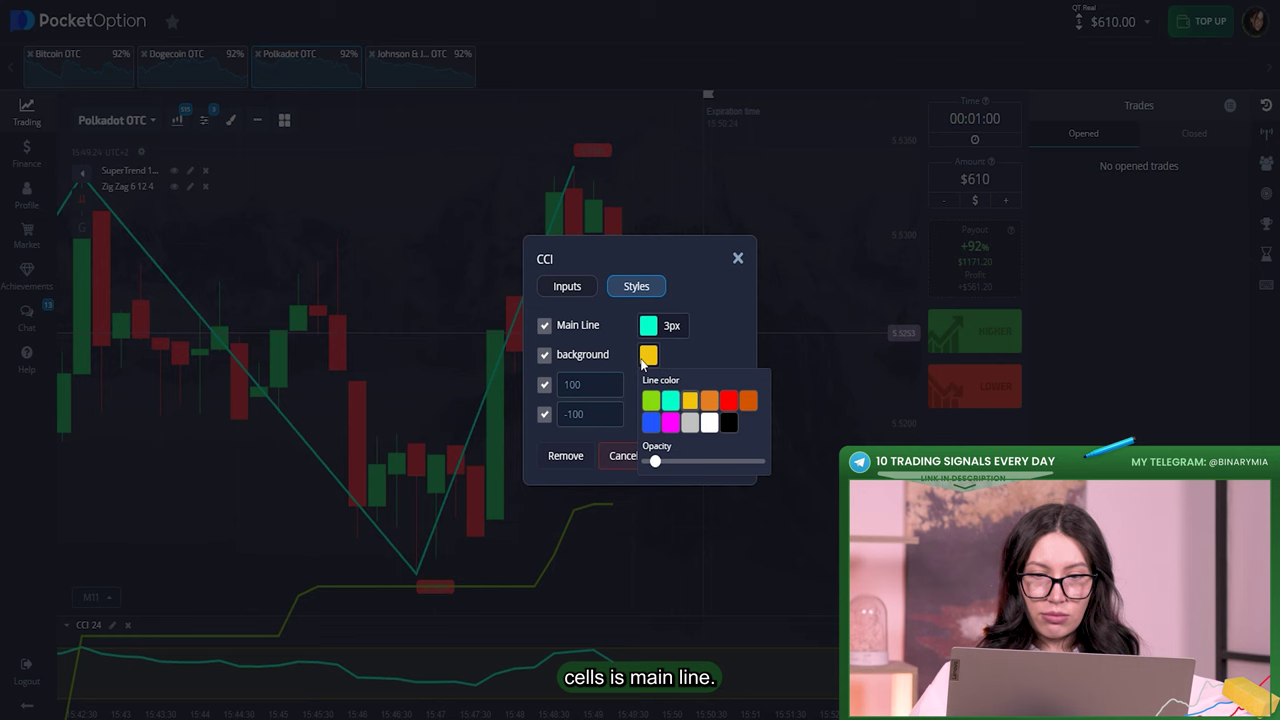
click(670, 425)
click(673, 386)
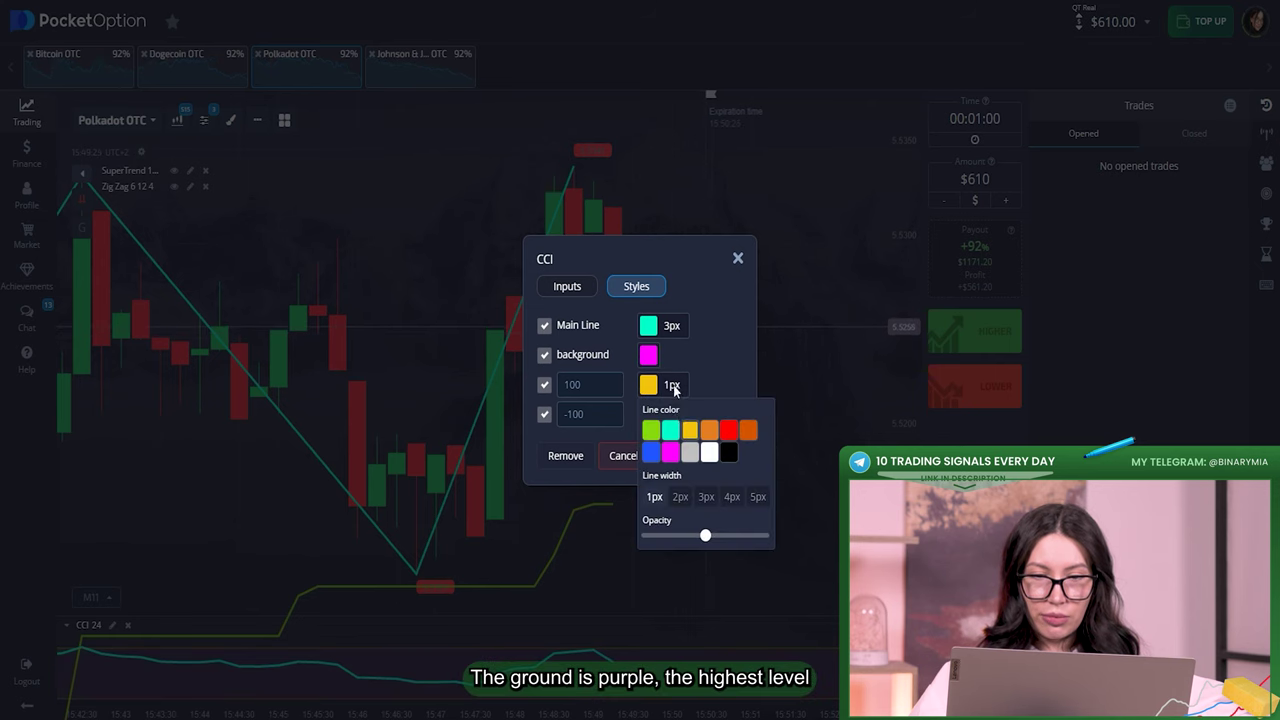
click(704, 495)
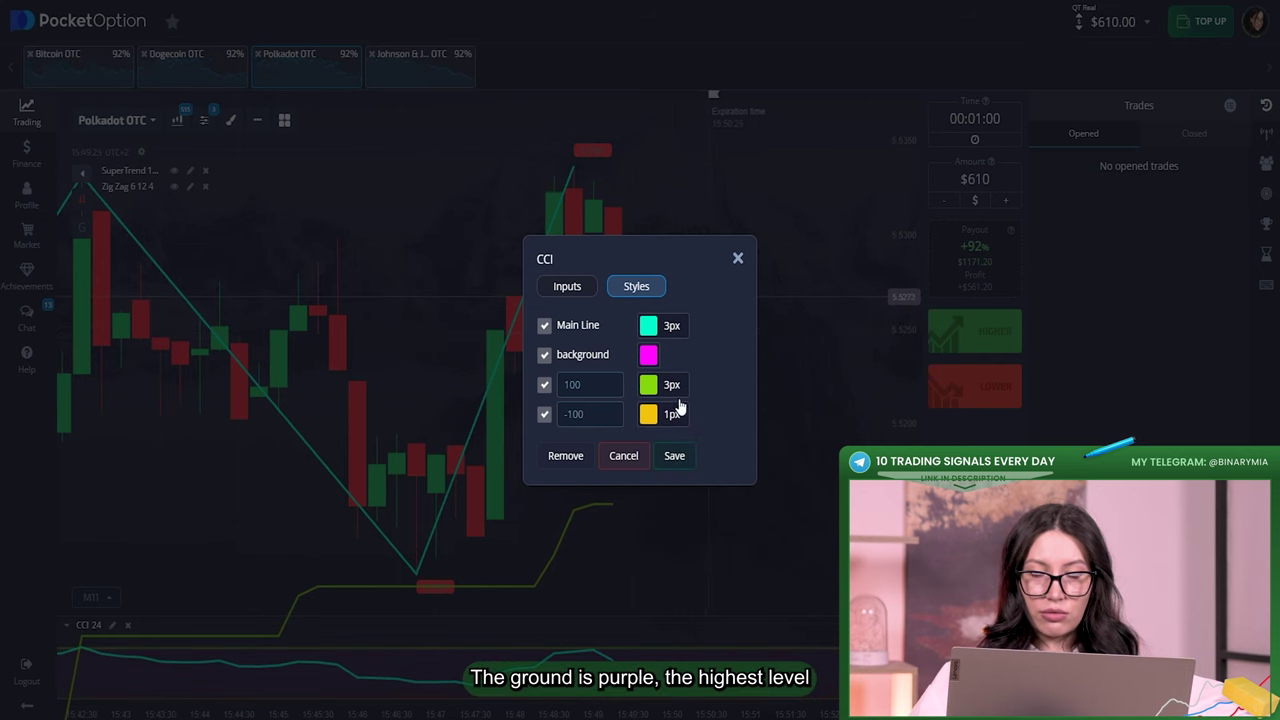
click(650, 420)
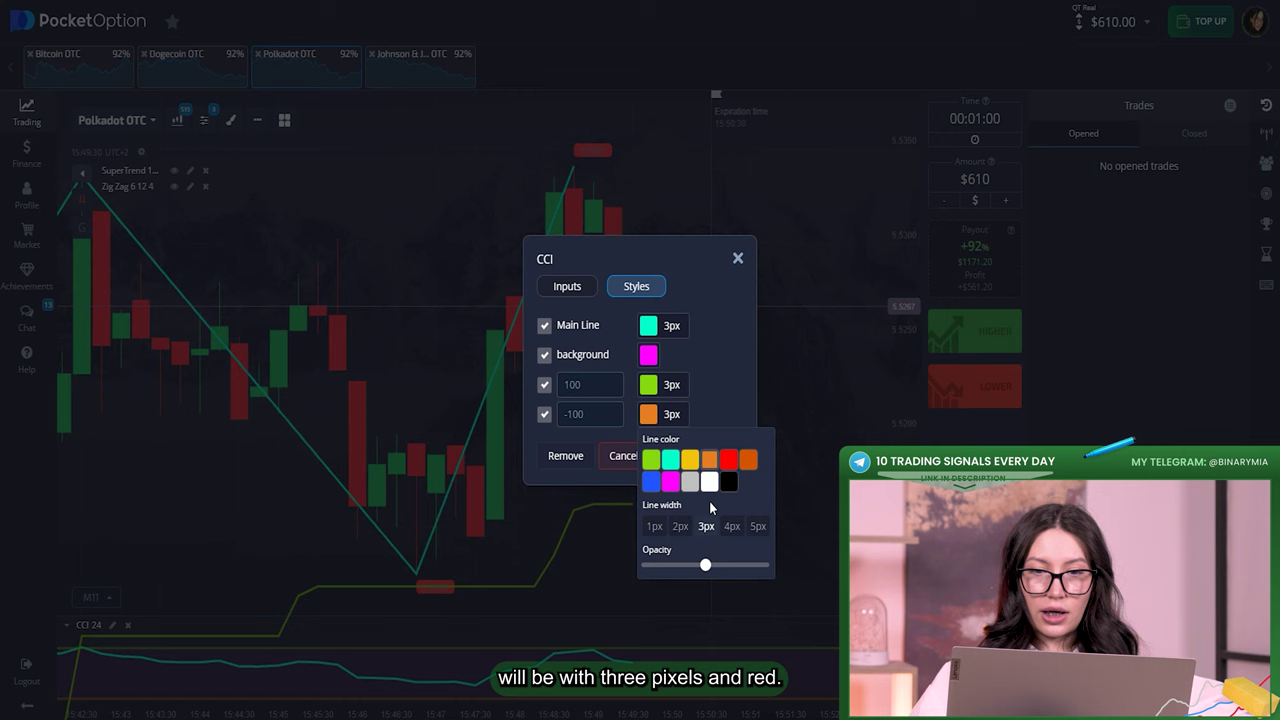
click(709, 412)
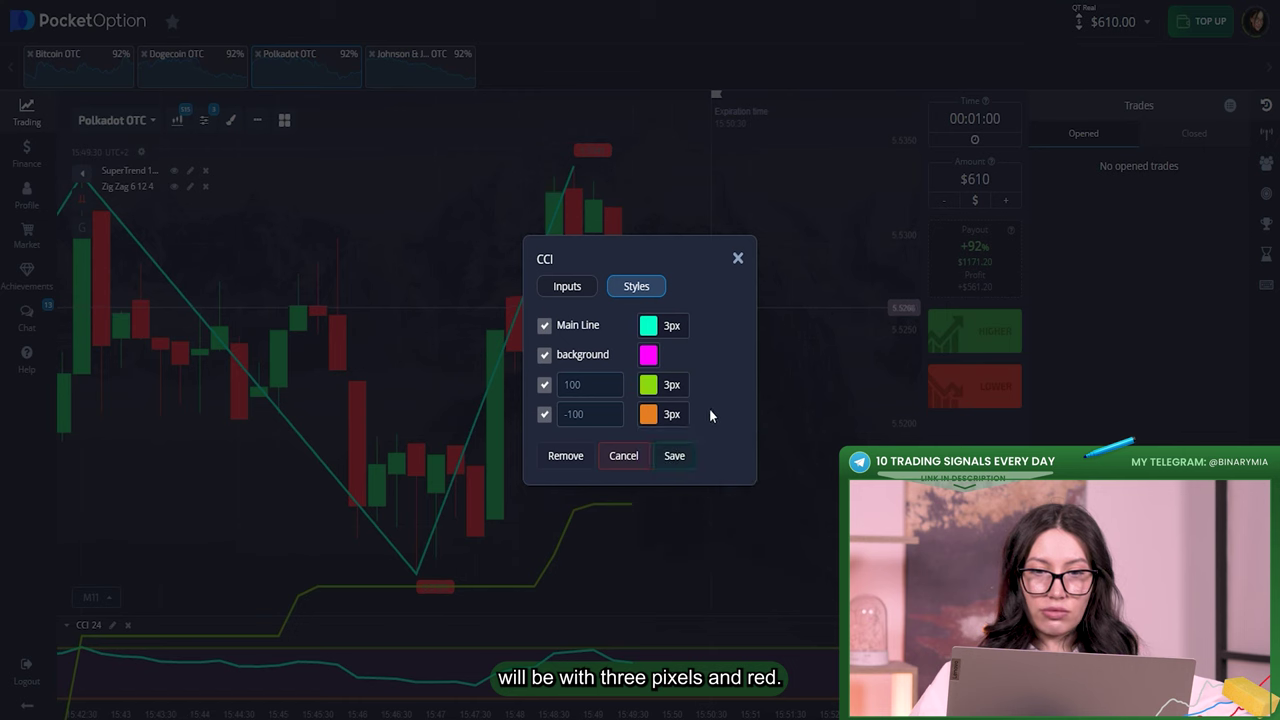
click(674, 458)
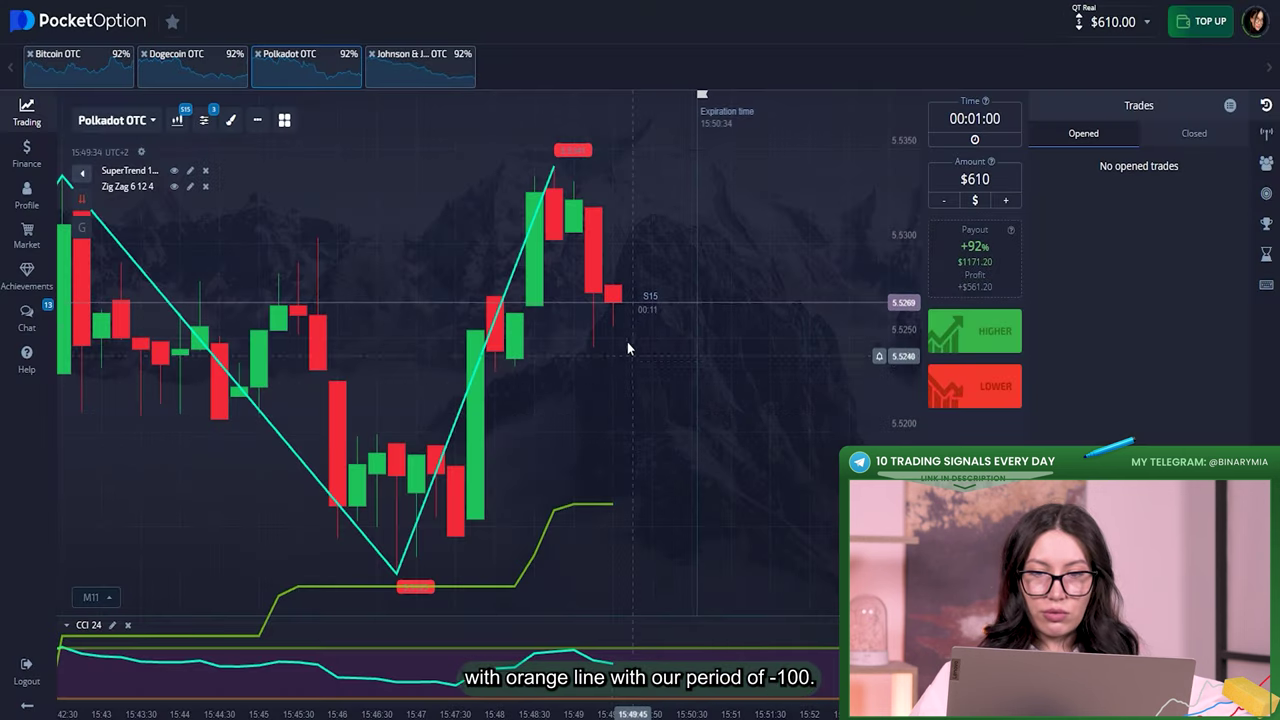
Set the trade amount to $400
scroll(622, 323, up, 3)
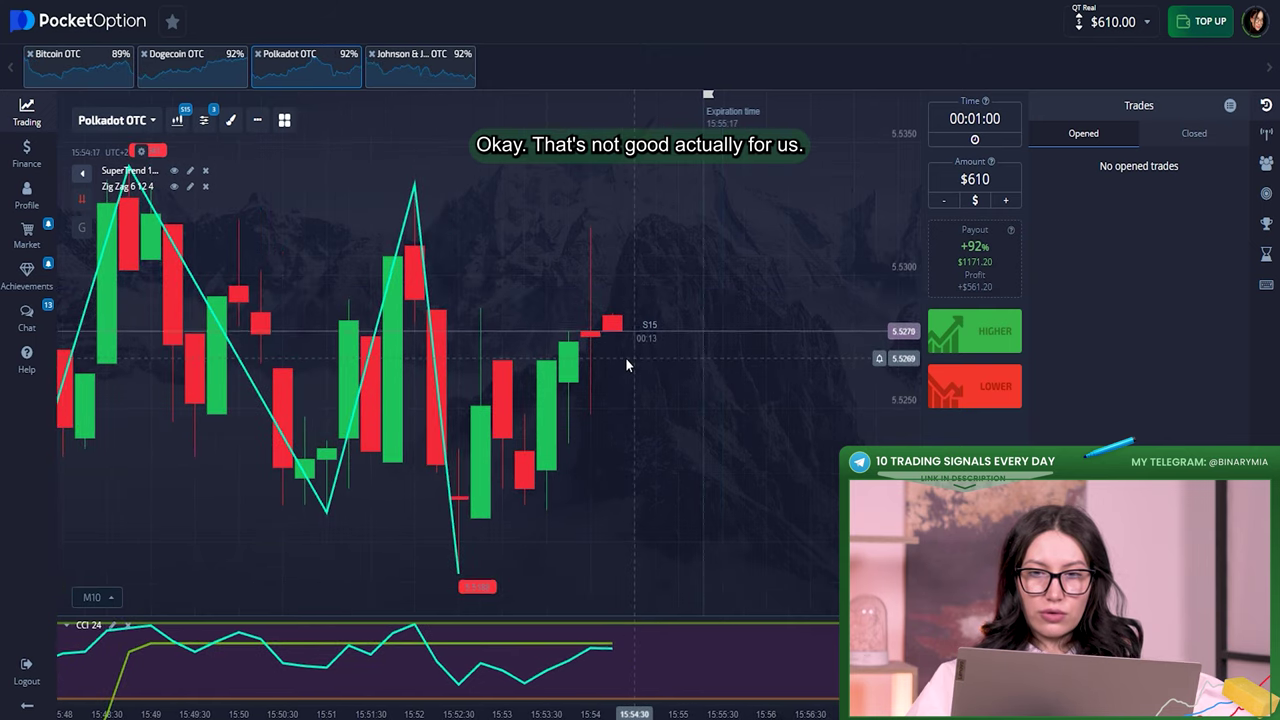
click(1013, 183)
key(BackSpace)
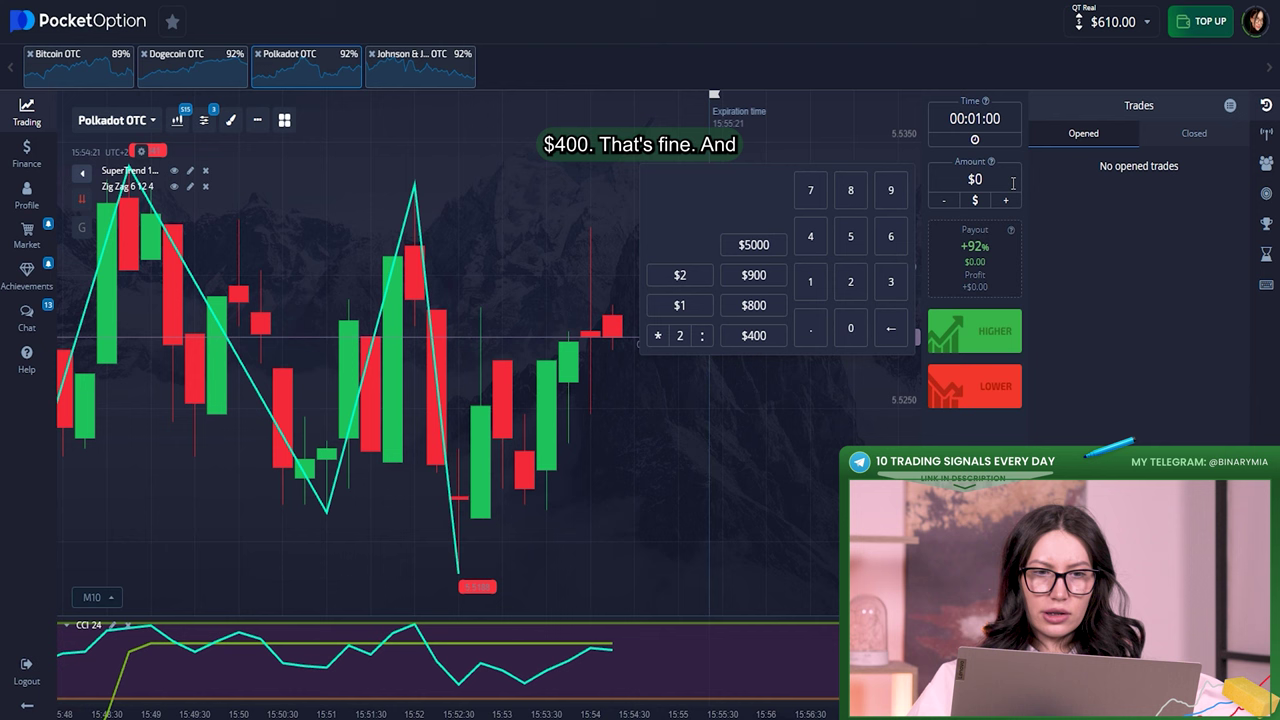
text(400)
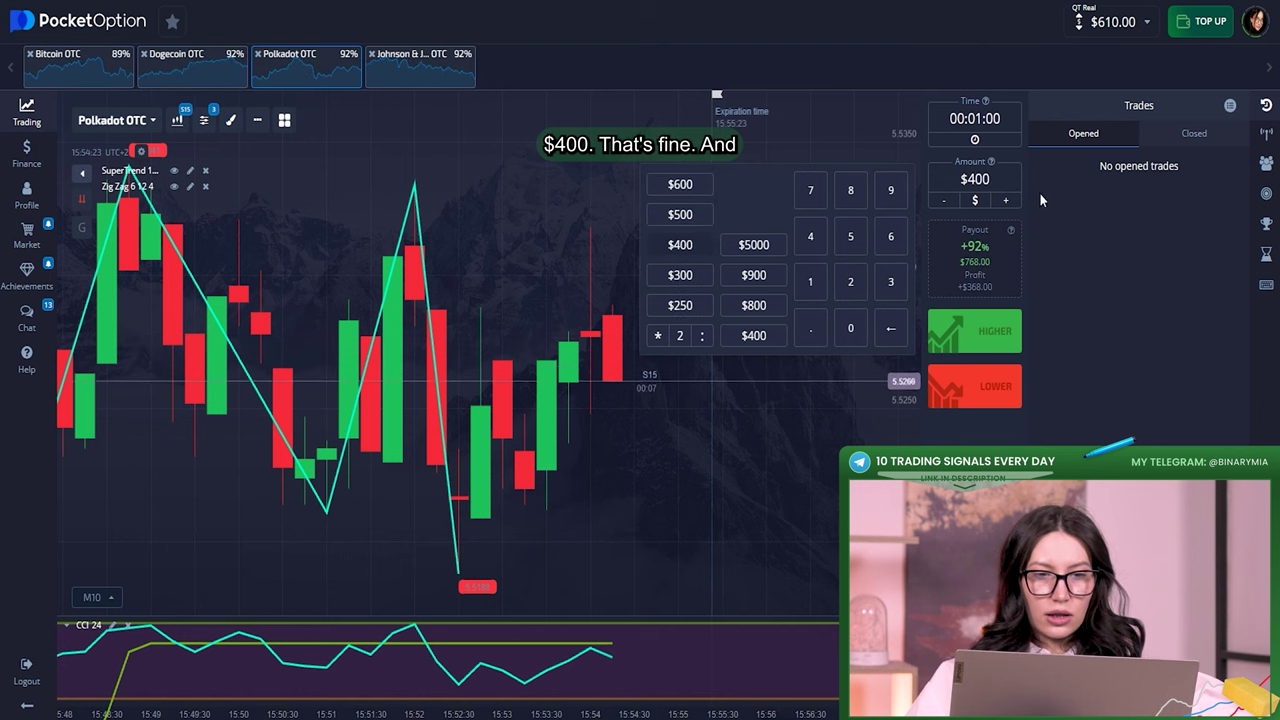
Switch to the Johnson & Johnson OTC chart and place a one-minute Higher trade of $400
click(1039, 192)
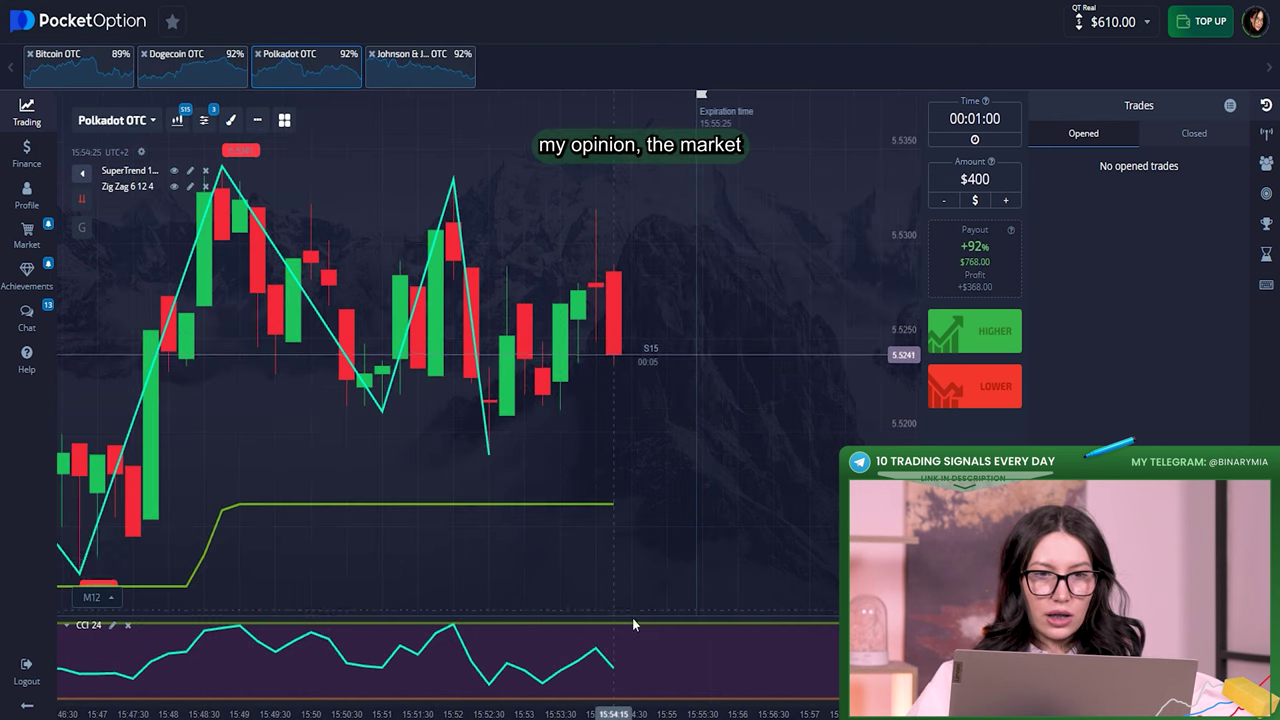
click(393, 84)
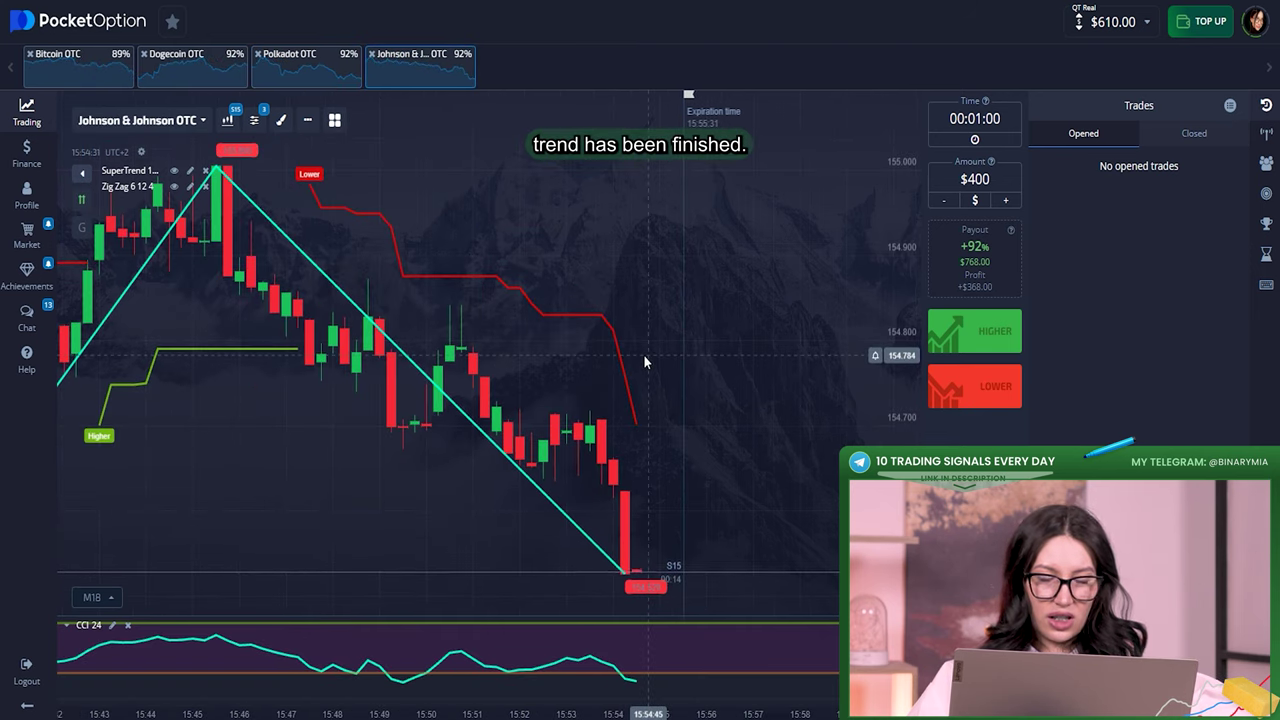
scroll(643, 354, down, 1)
drag(537, 369, 622, 378)
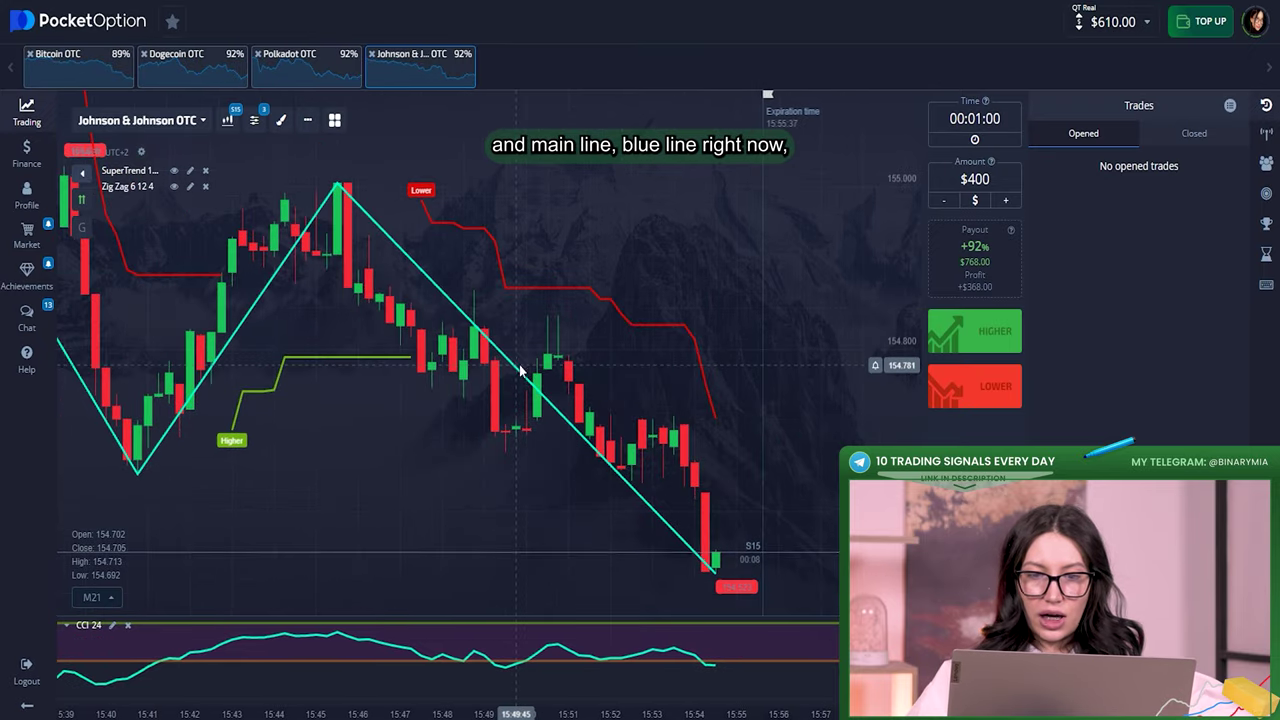
click(973, 350)
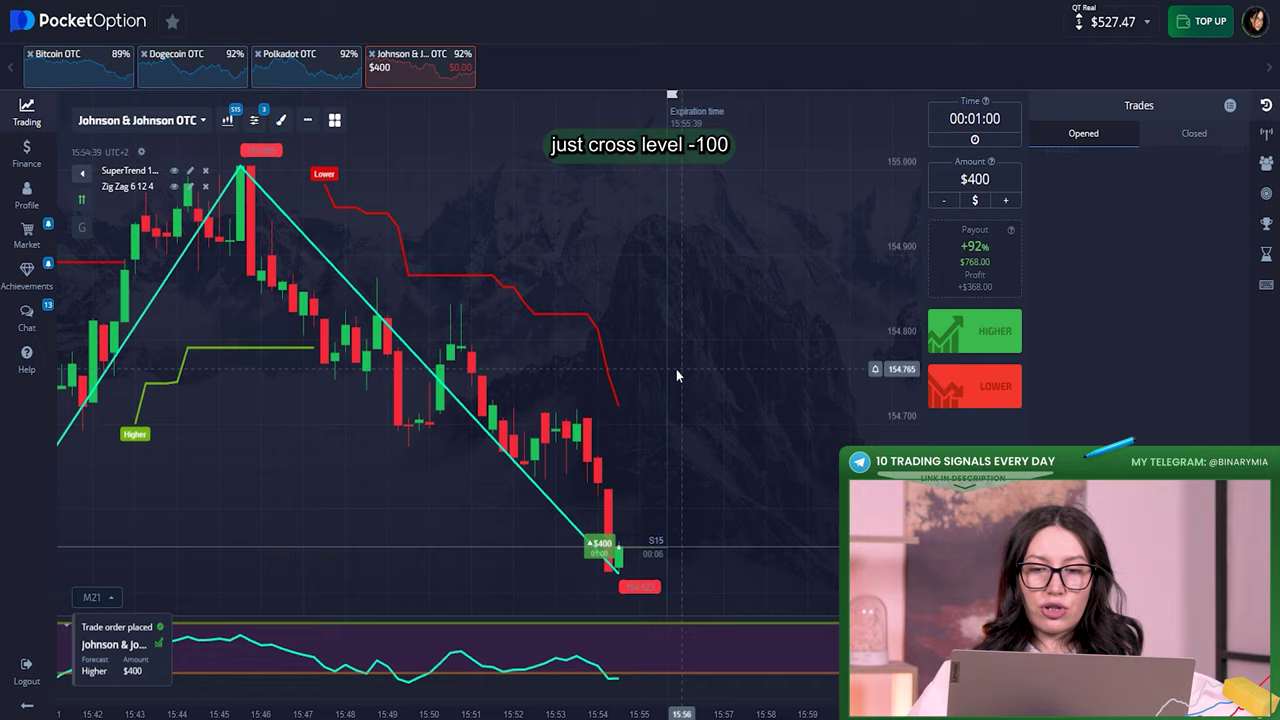
scroll(676, 369, up, 3)
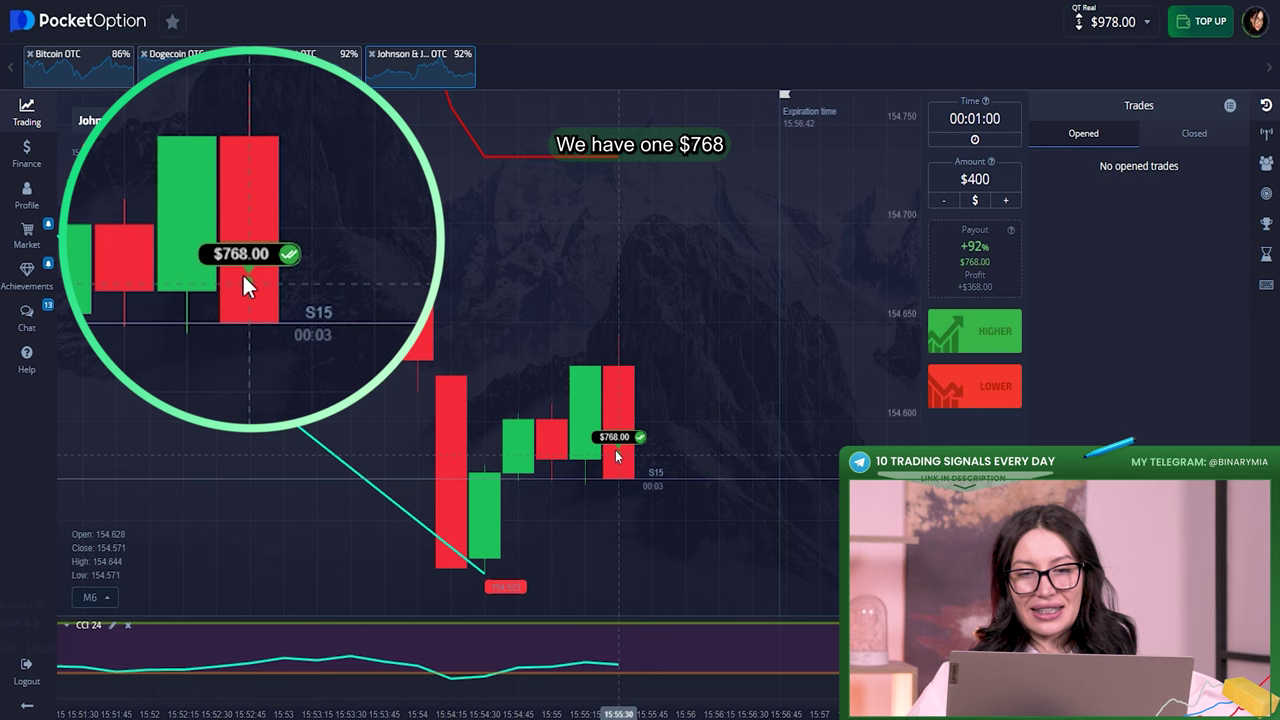
Set the trade amount to $600
mouse_move(603, 421)
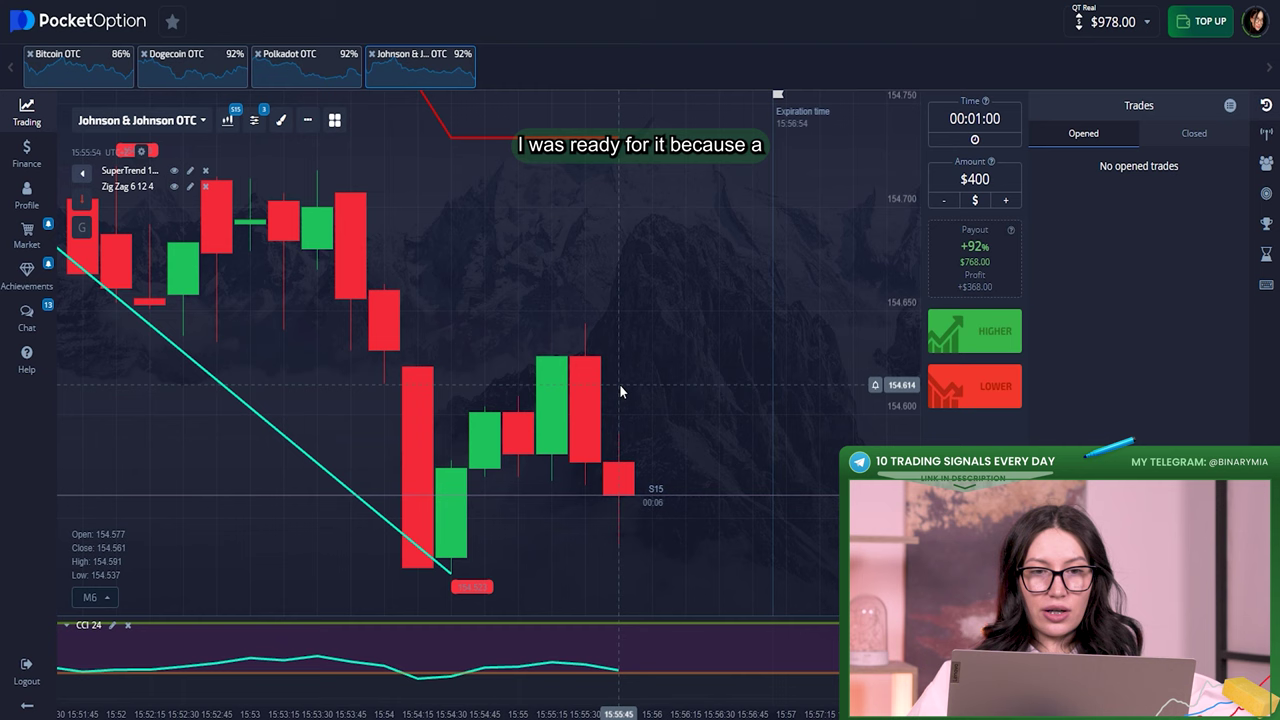
scroll(622, 388, down, 1)
scroll(629, 398, down, 1)
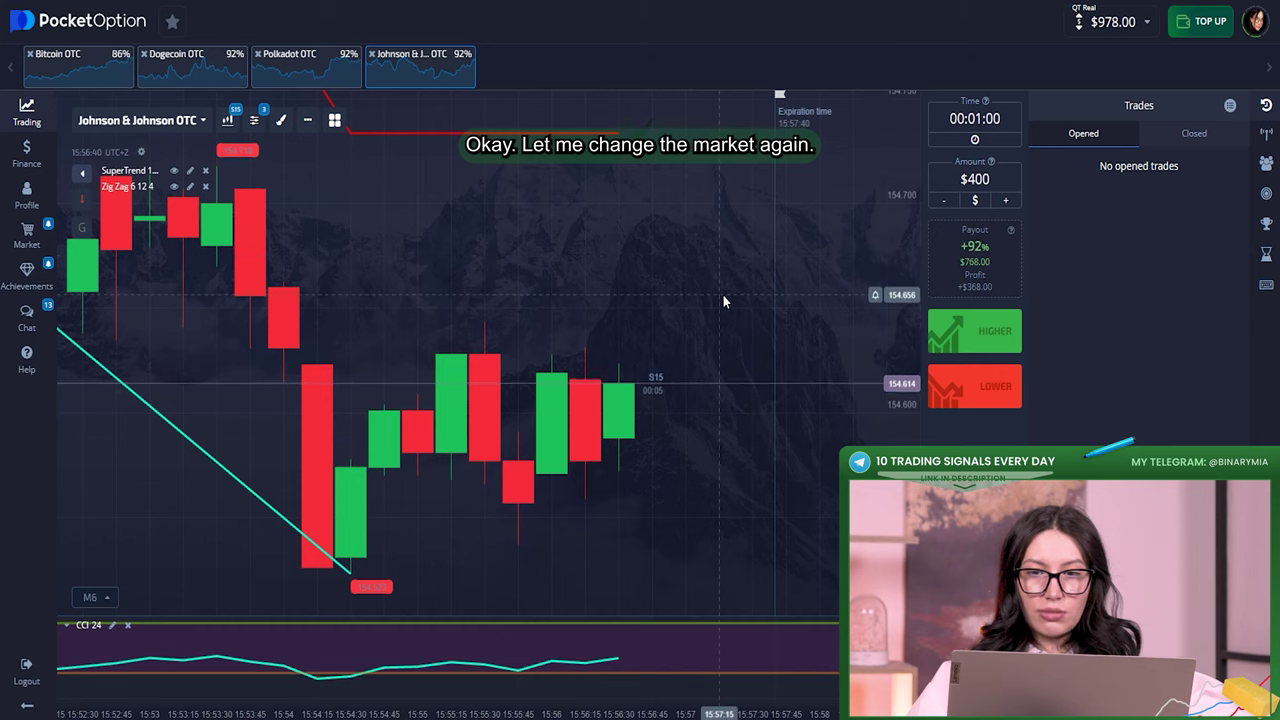
scroll(702, 315, down, 2)
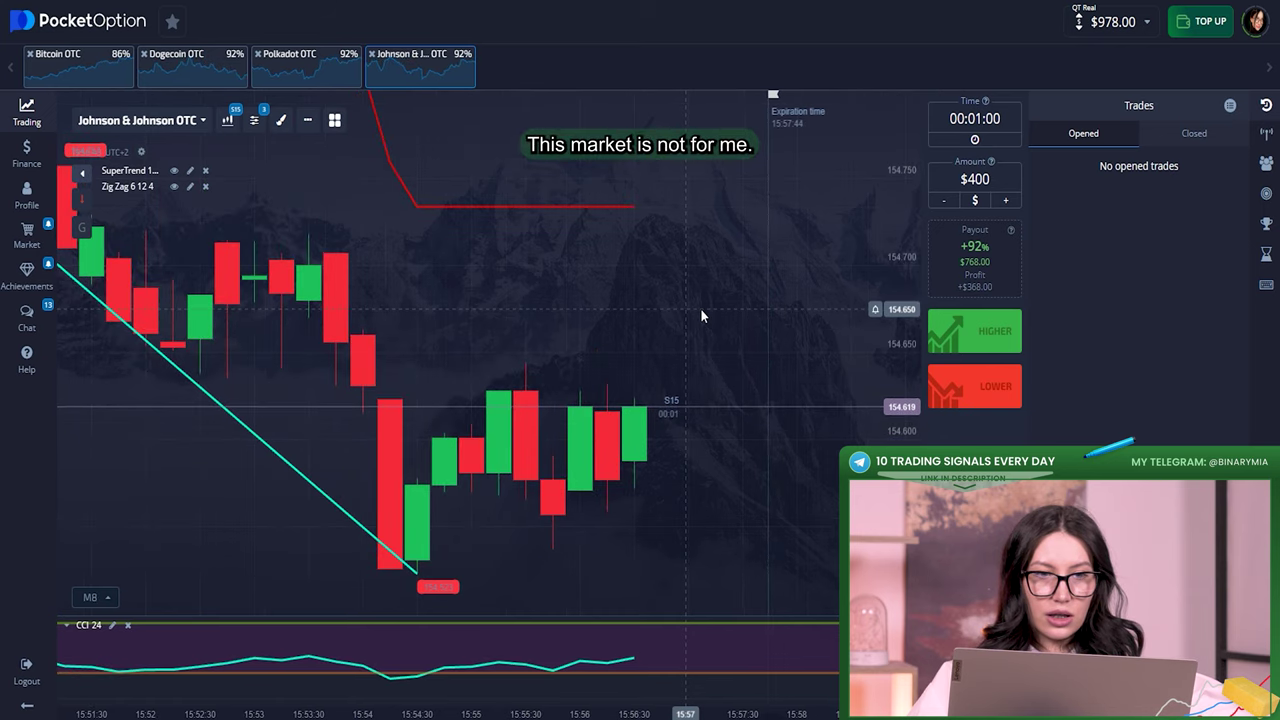
scroll(699, 315, down, 2)
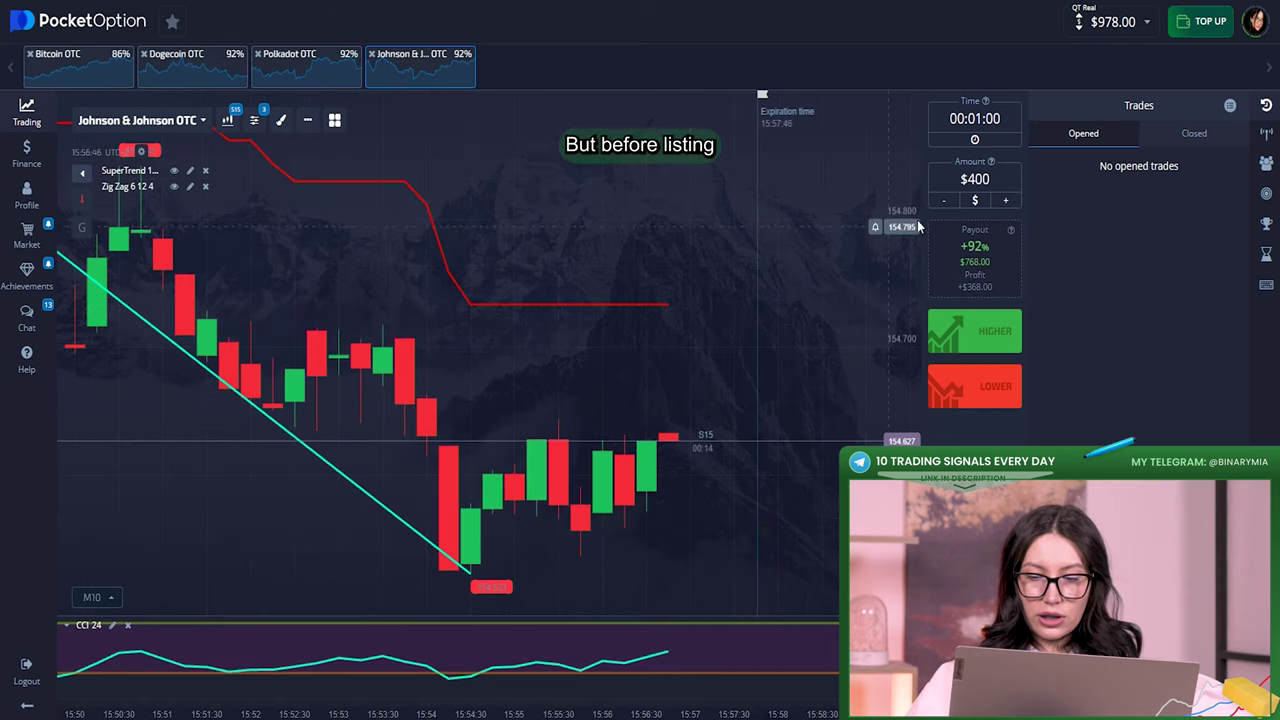
click(988, 179)
key(BackSpace)
key(BackSpace)
key(BackSpace)
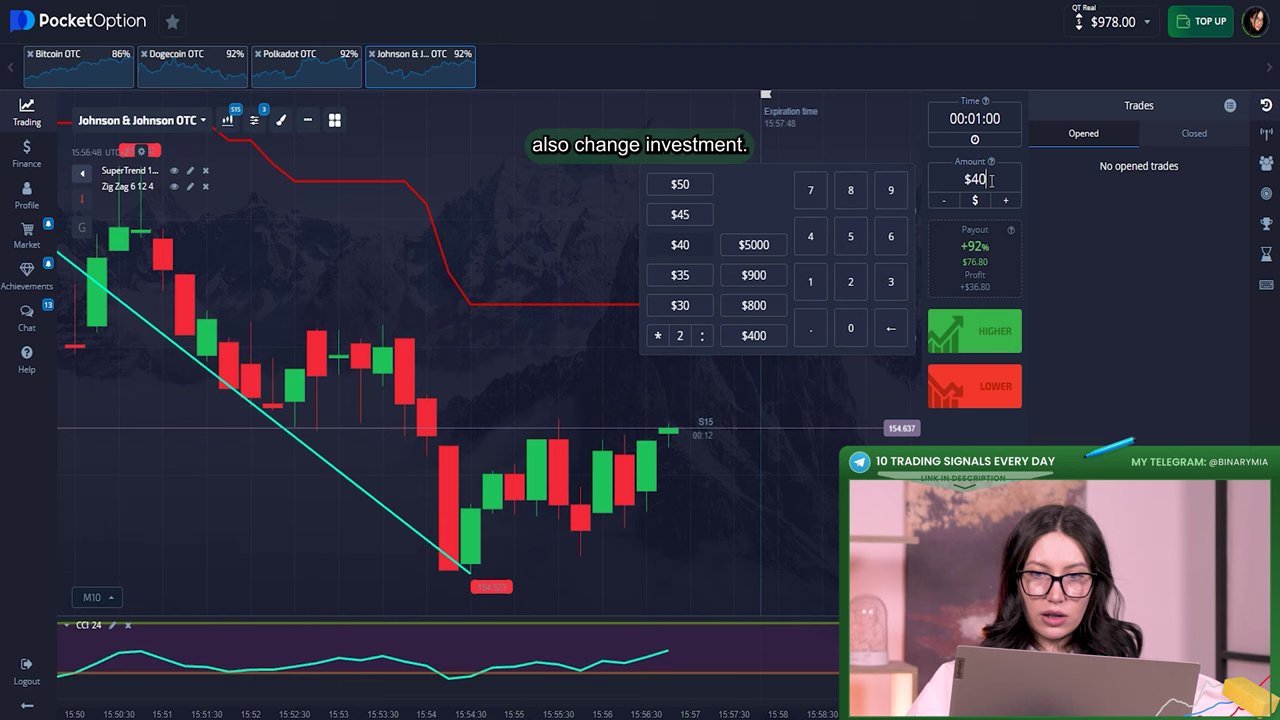
text(600)
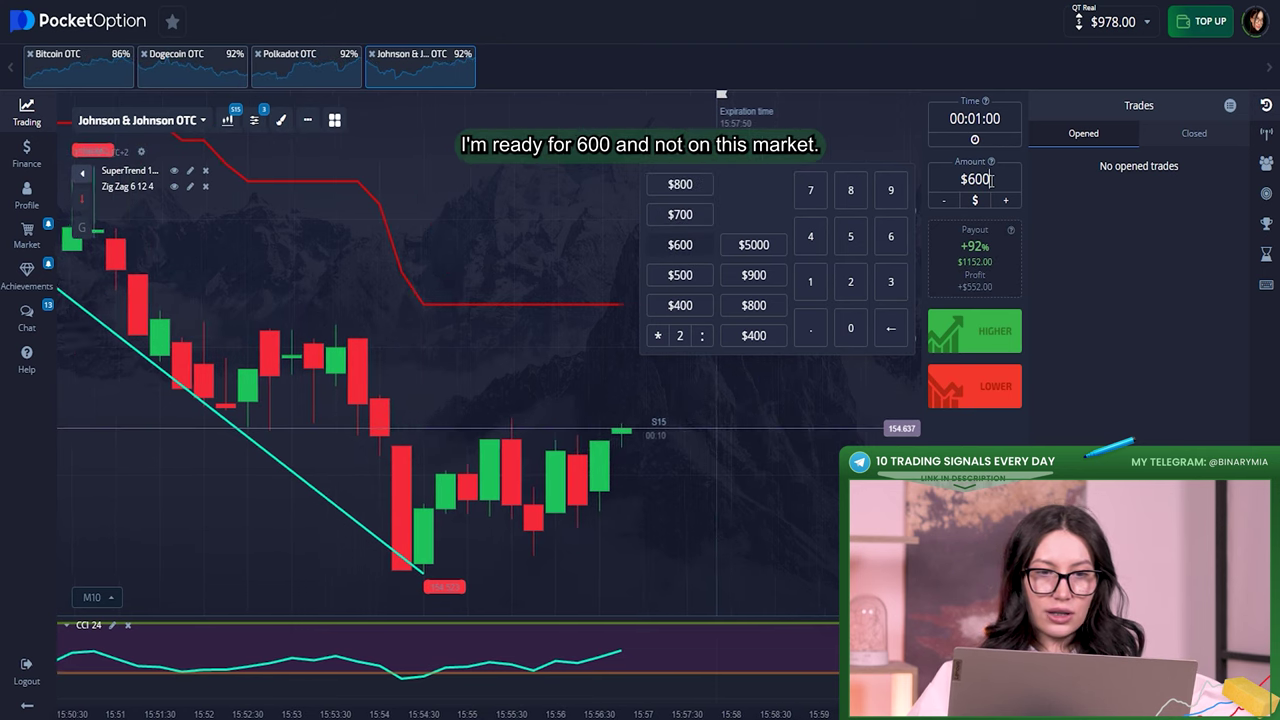
click(1062, 263)
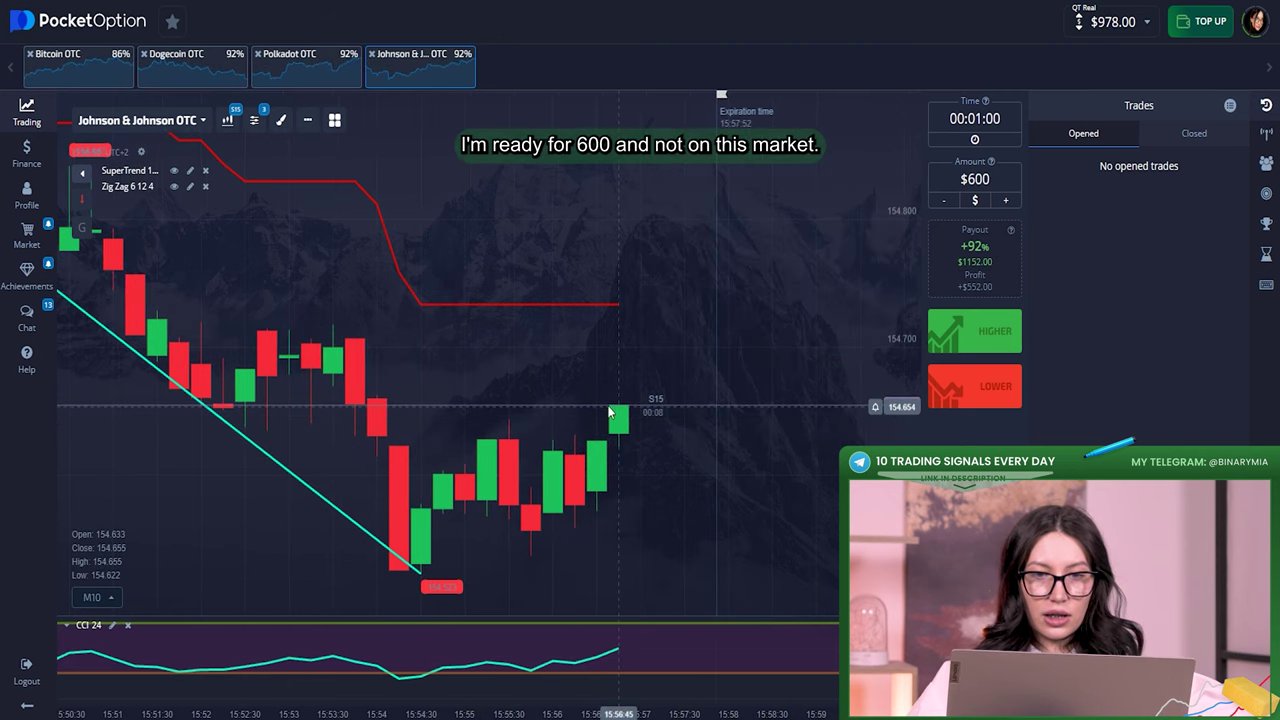
Switch to the Dogecoin OTC chart and place a one-minute Higher trade of $600
scroll(545, 402, up, 1)
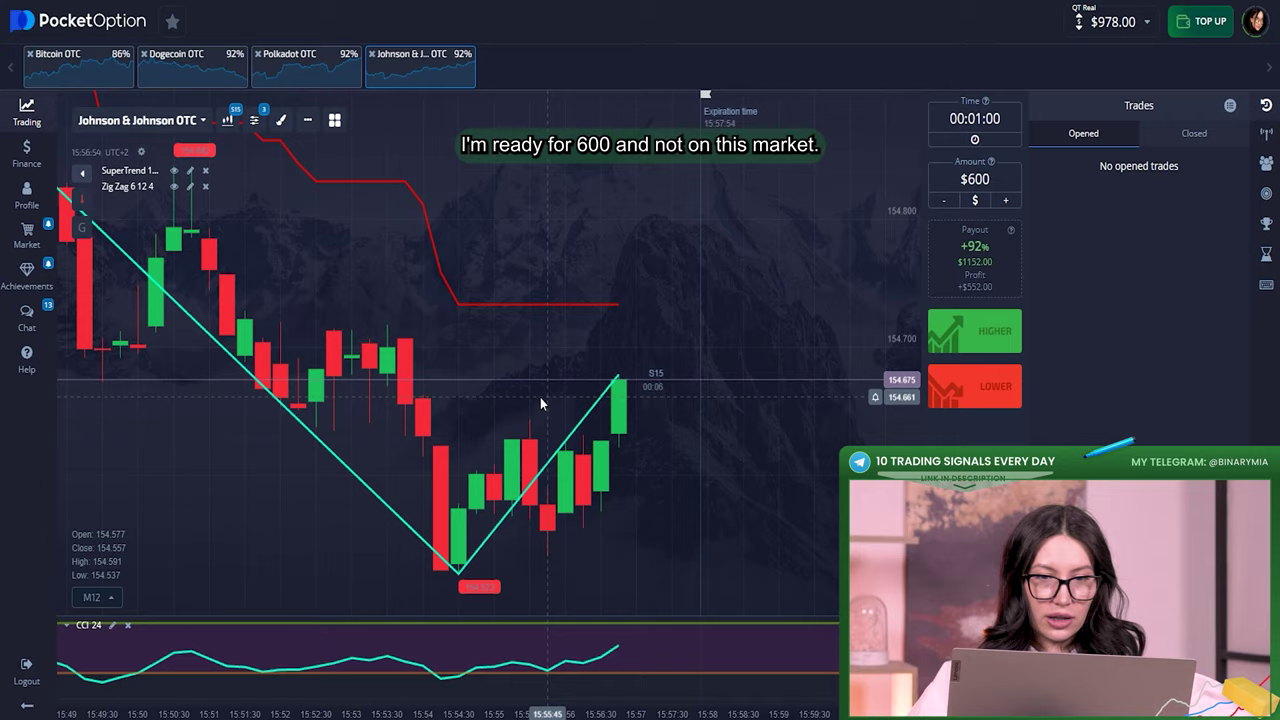
scroll(540, 397, down, 5)
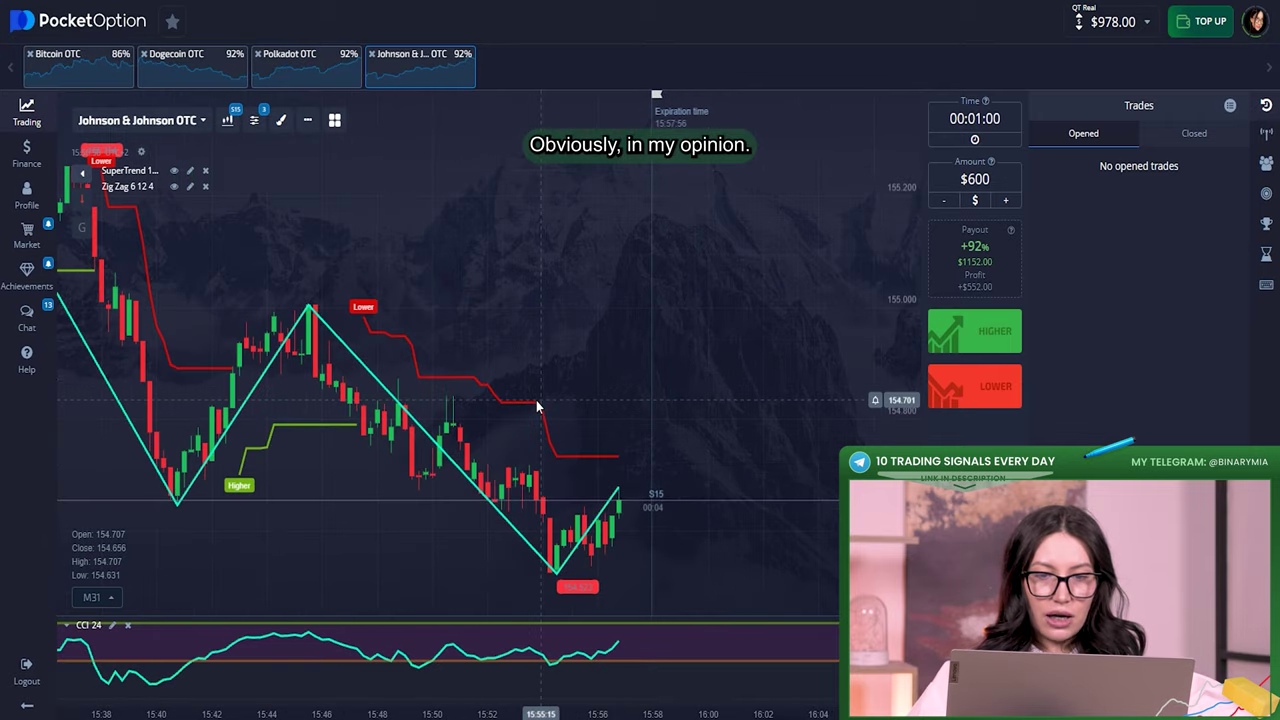
click(190, 65)
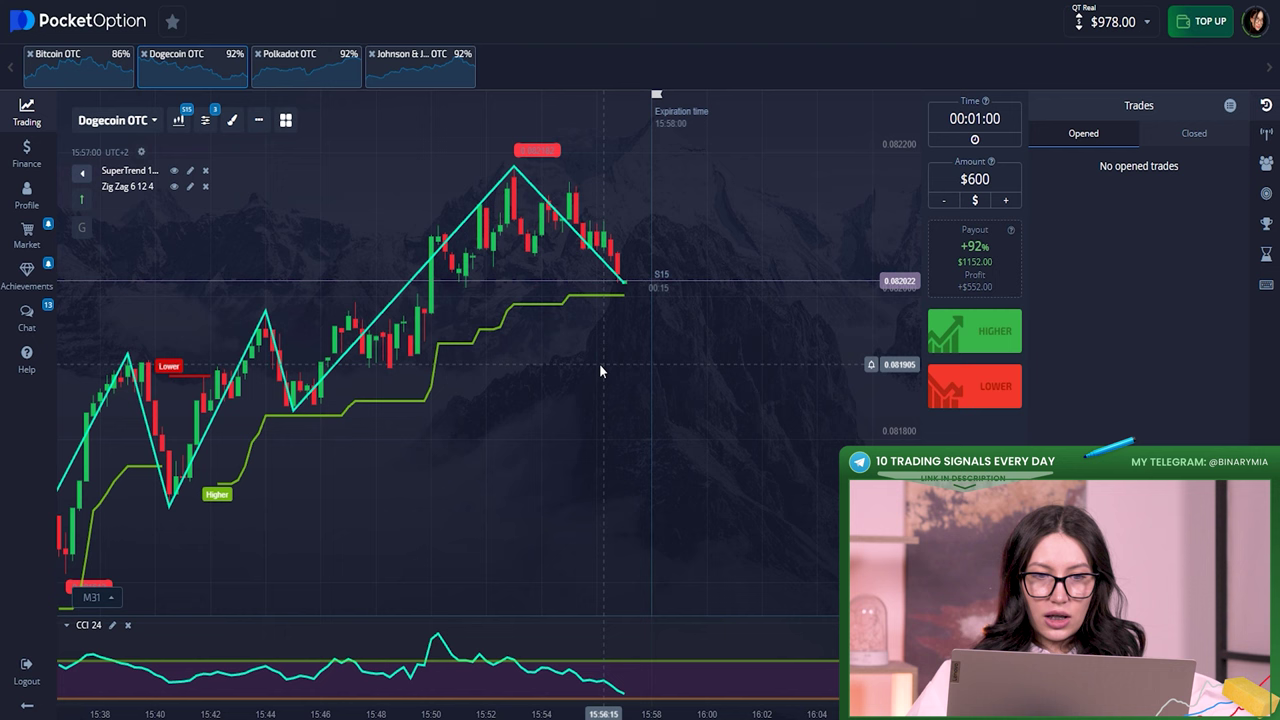
scroll(260, 360, down, 3)
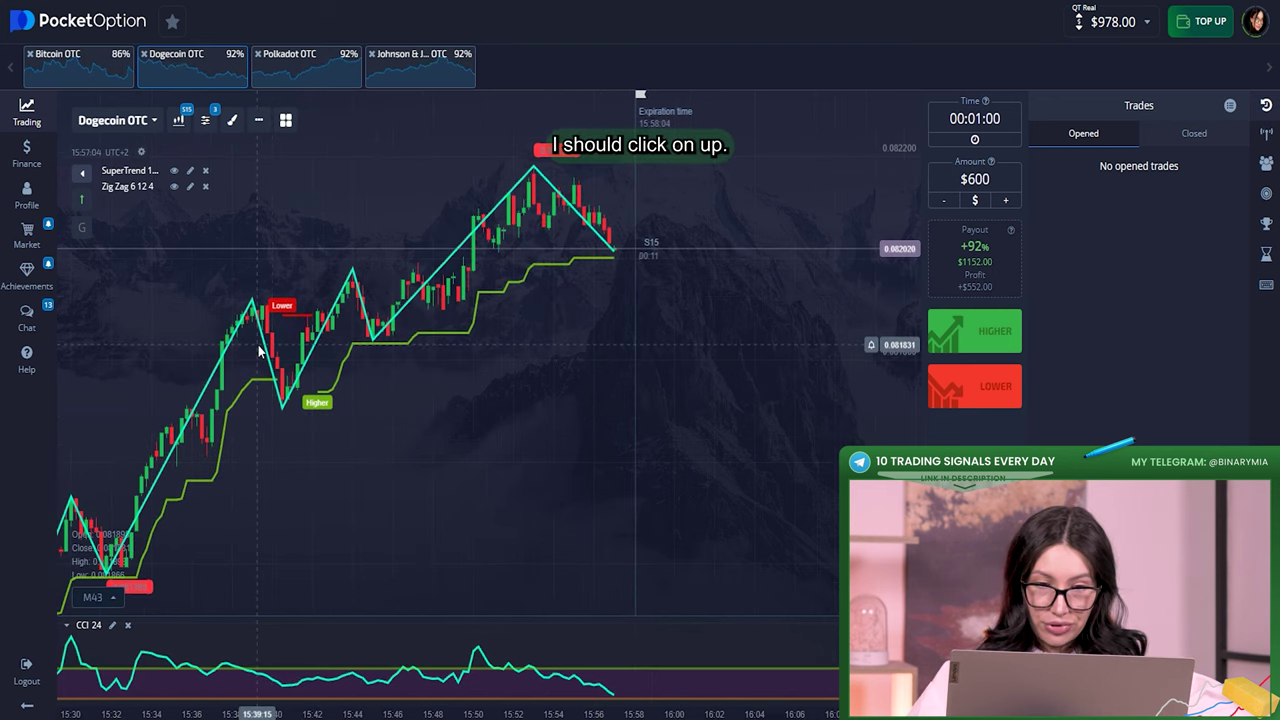
scroll(719, 289, up, 4)
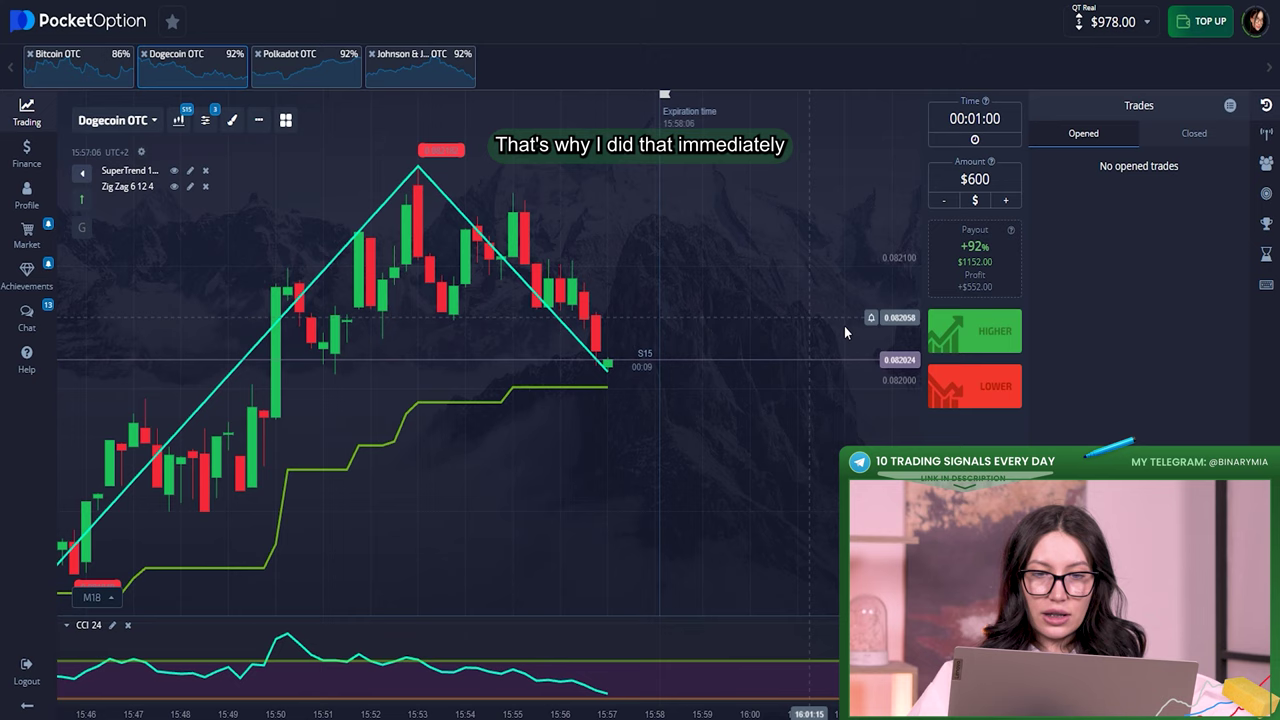
click(965, 335)
scroll(742, 345, up, 3)
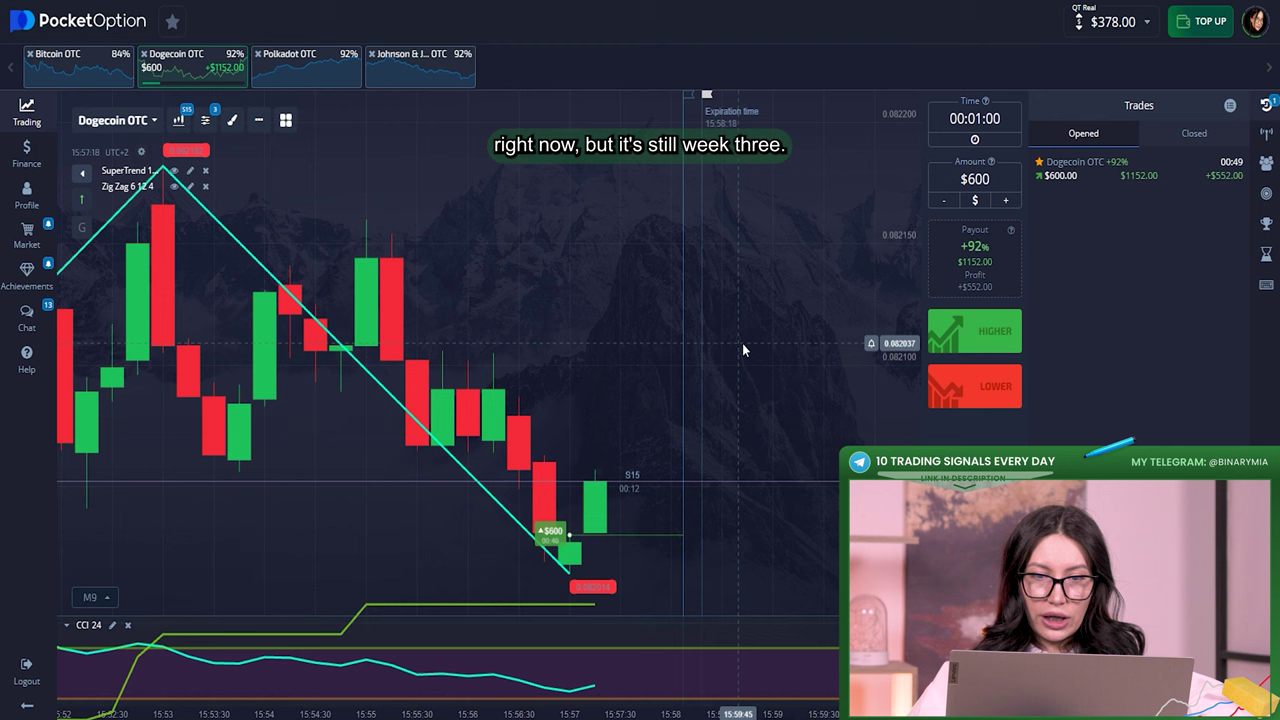
scroll(701, 456, up, 1)
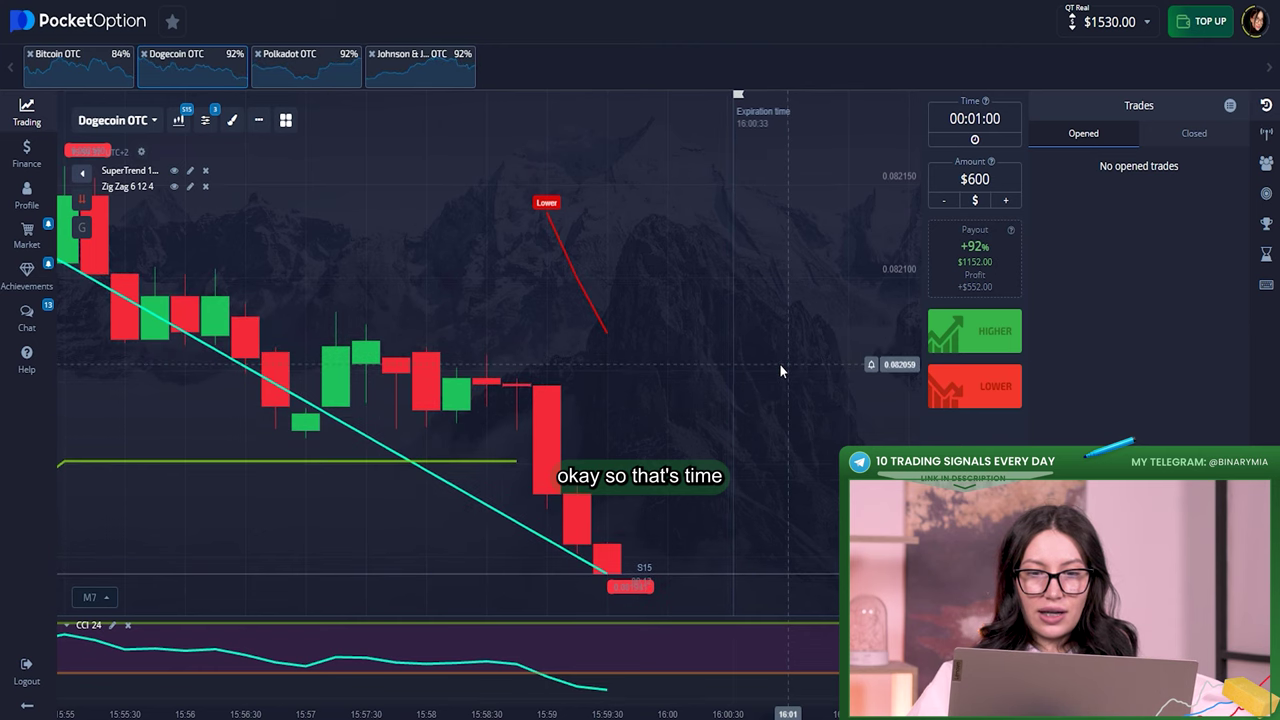
On the Johnson & Johnson OTC chart, raise the trade amount to $700 and place two one-minute Lower trades
scroll(779, 363, down, 3)
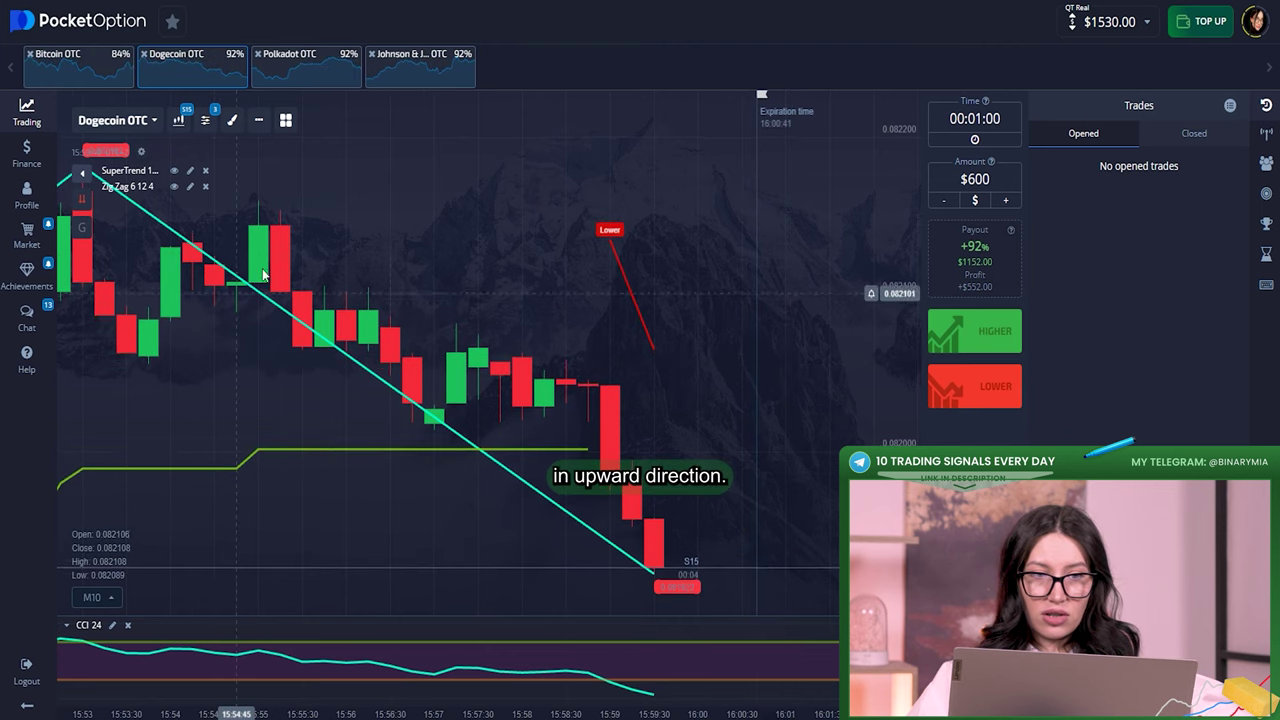
click(418, 83)
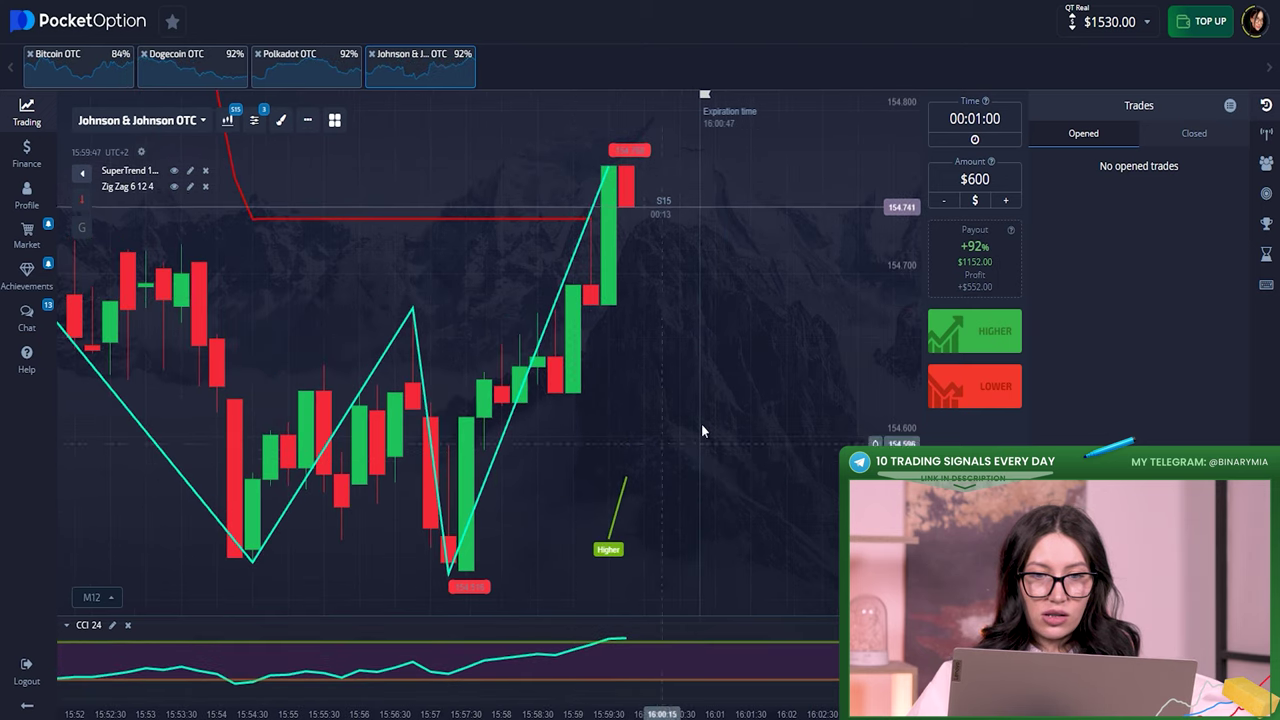
click(1006, 202)
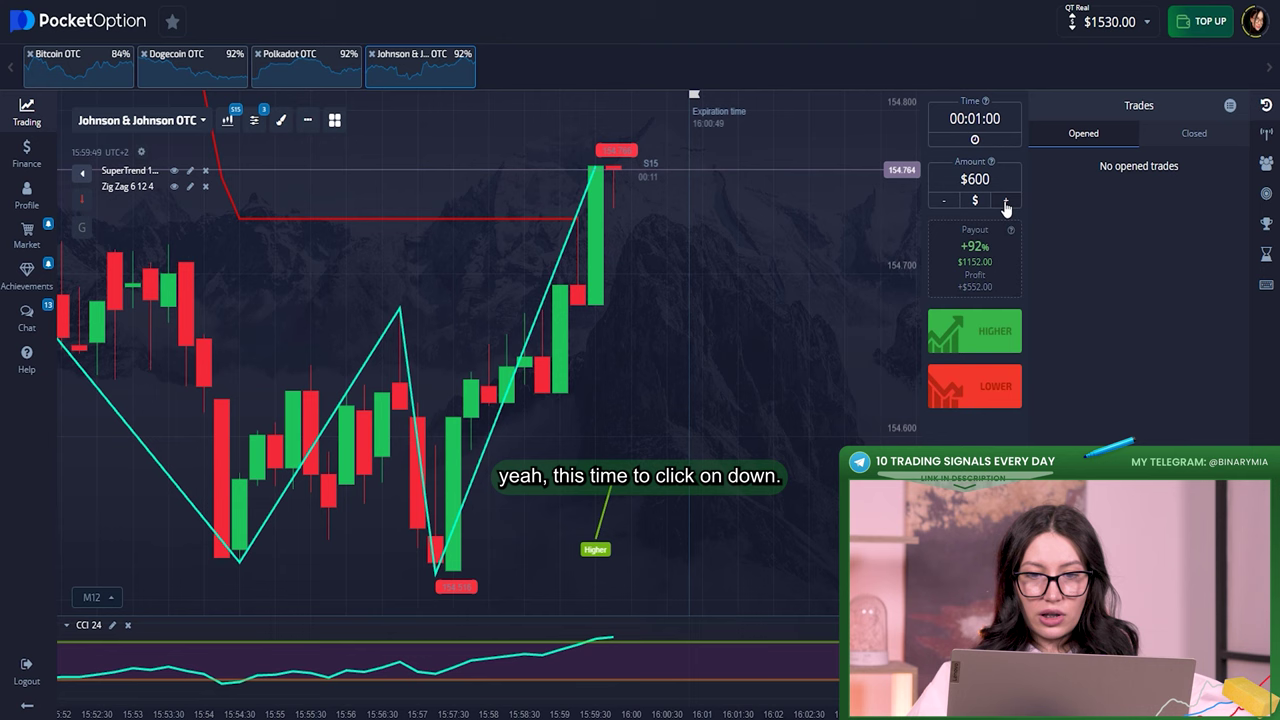
click(958, 396)
click(958, 396)
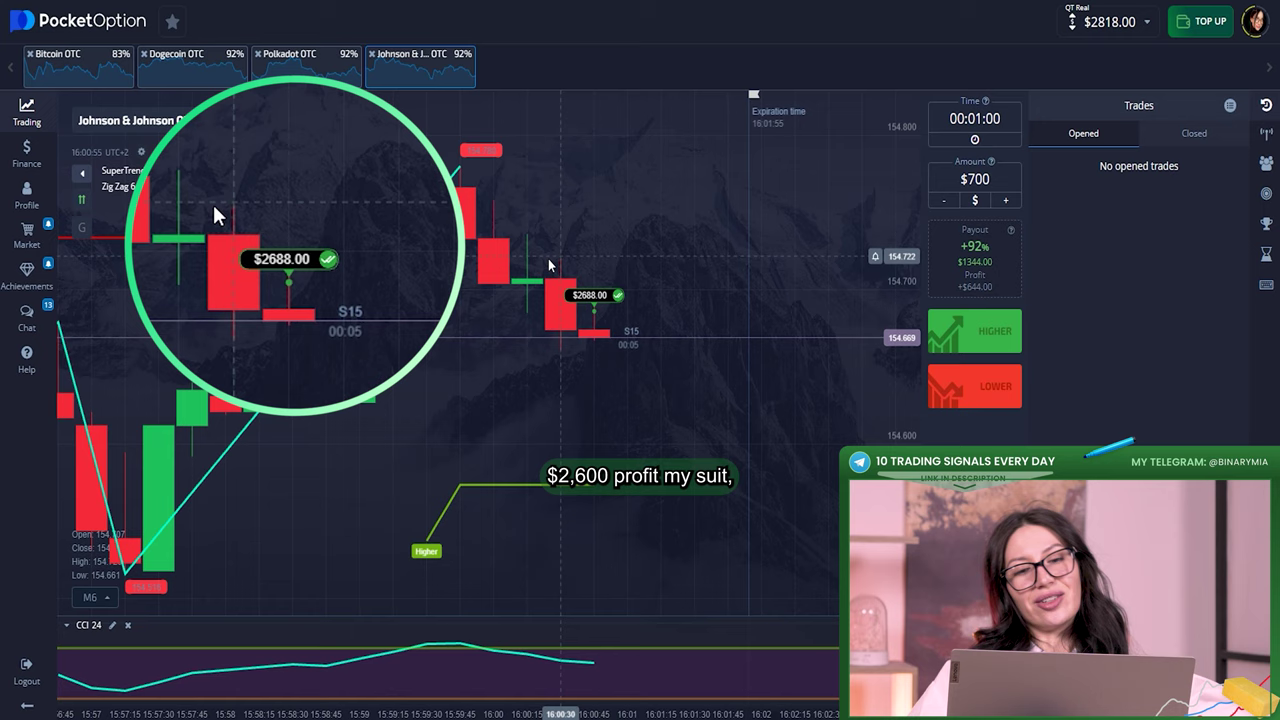
Review the results of the two closed Johnson & Johnson OTC trades on the chart and dismiss the details
mouse_move(598, 299)
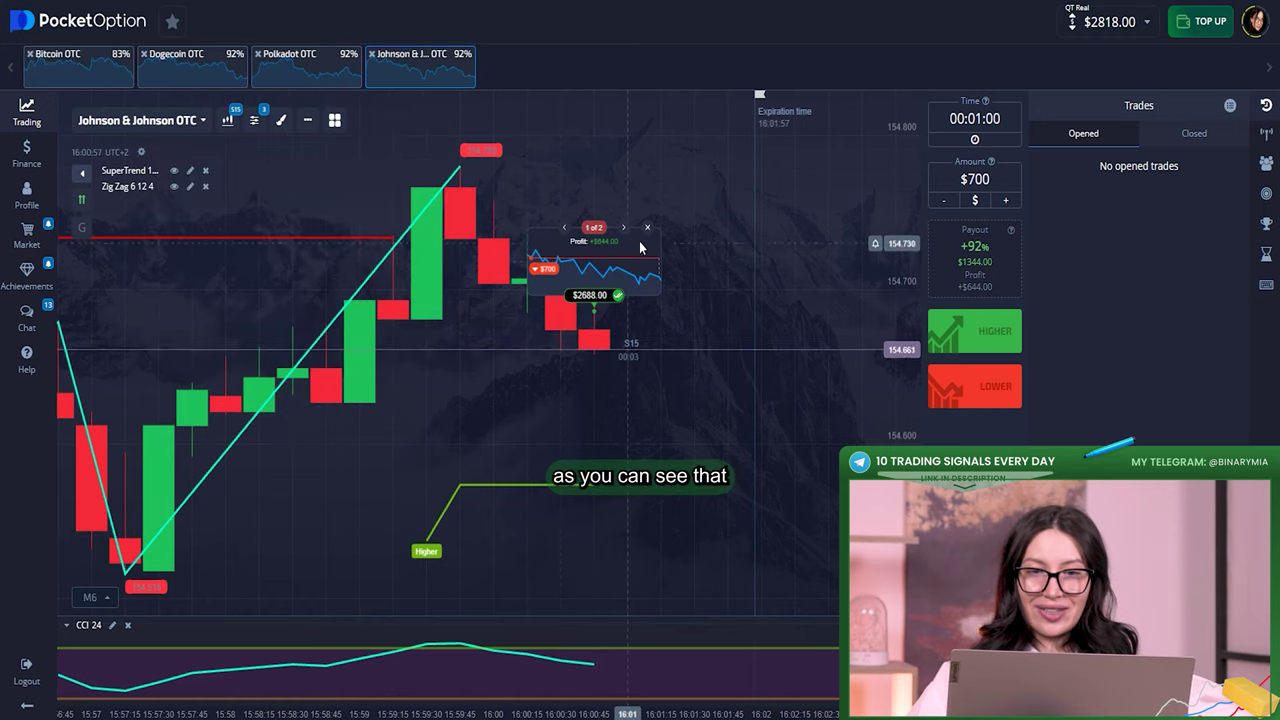
click(624, 229)
click(647, 229)
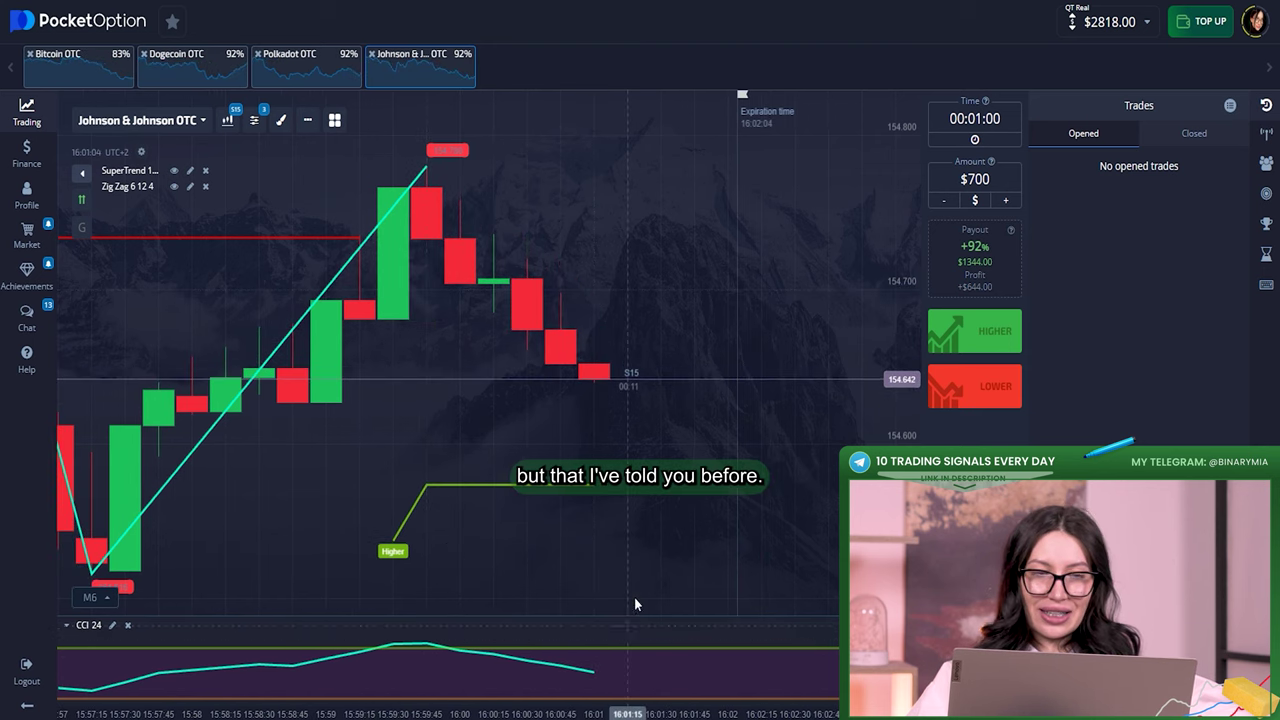
Raise the trade amount to $1000
scroll(620, 385, down, 2)
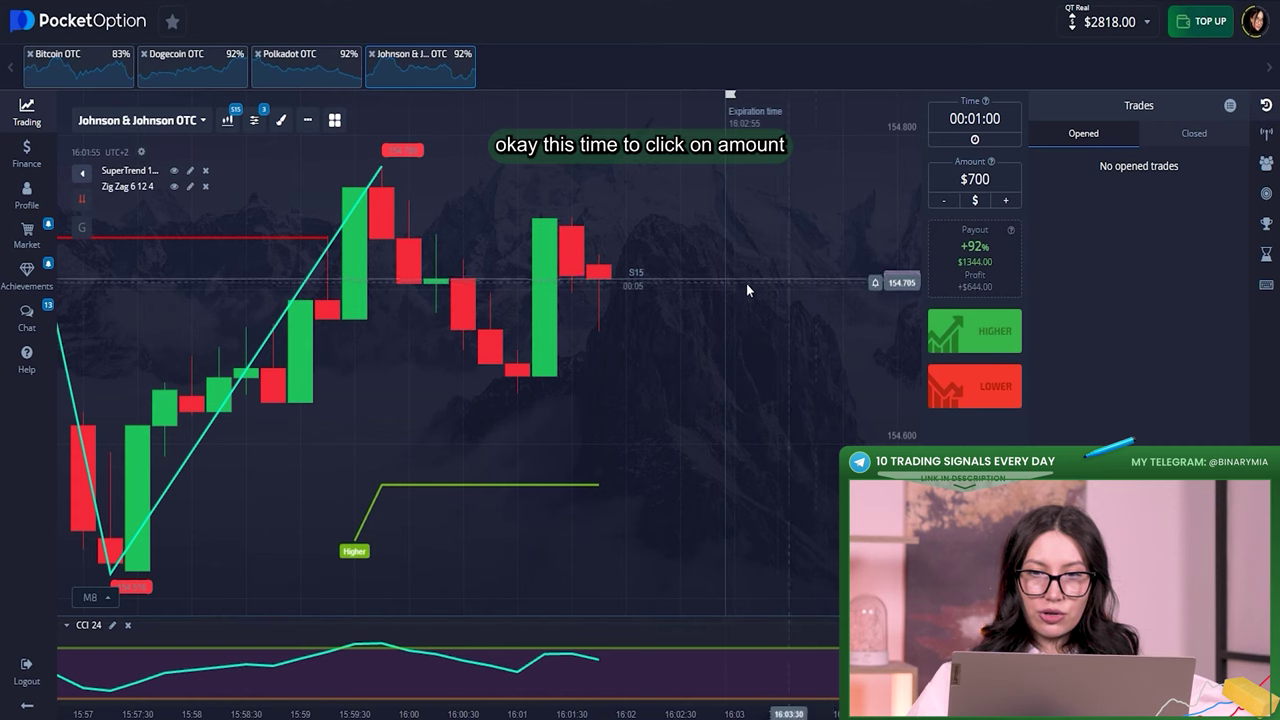
scroll(746, 283, down, 2)
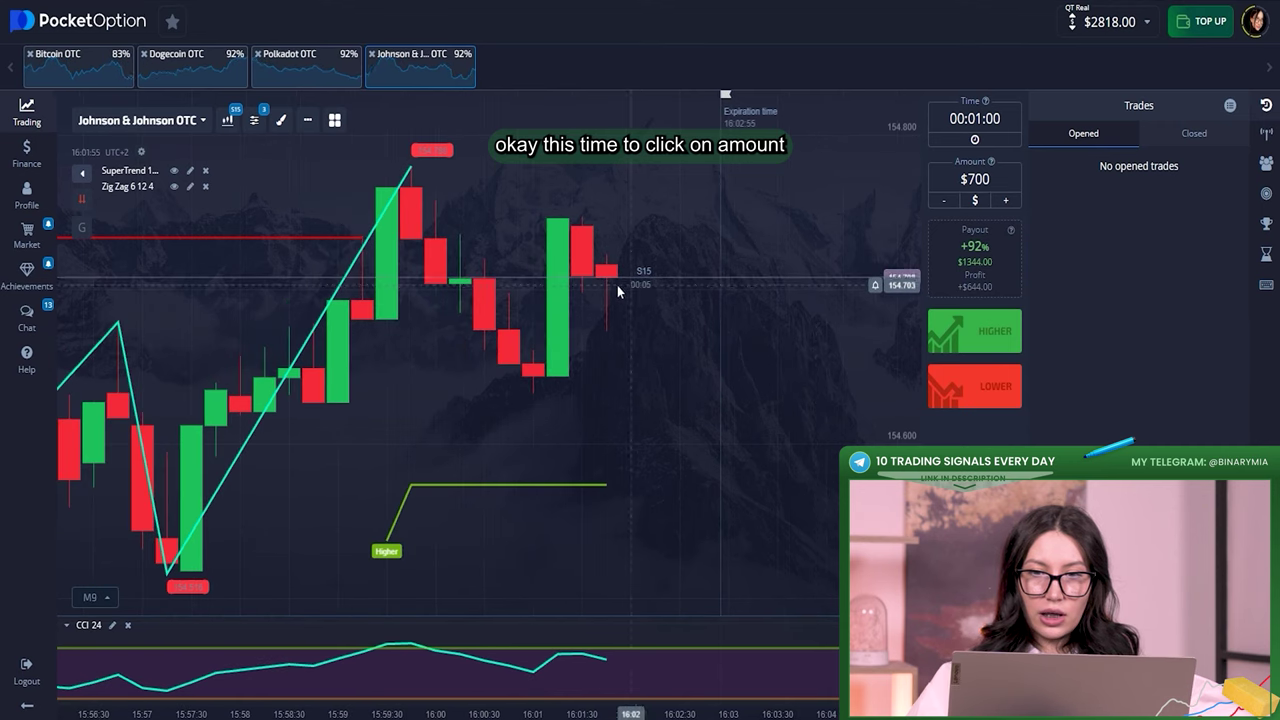
click(1006, 201)
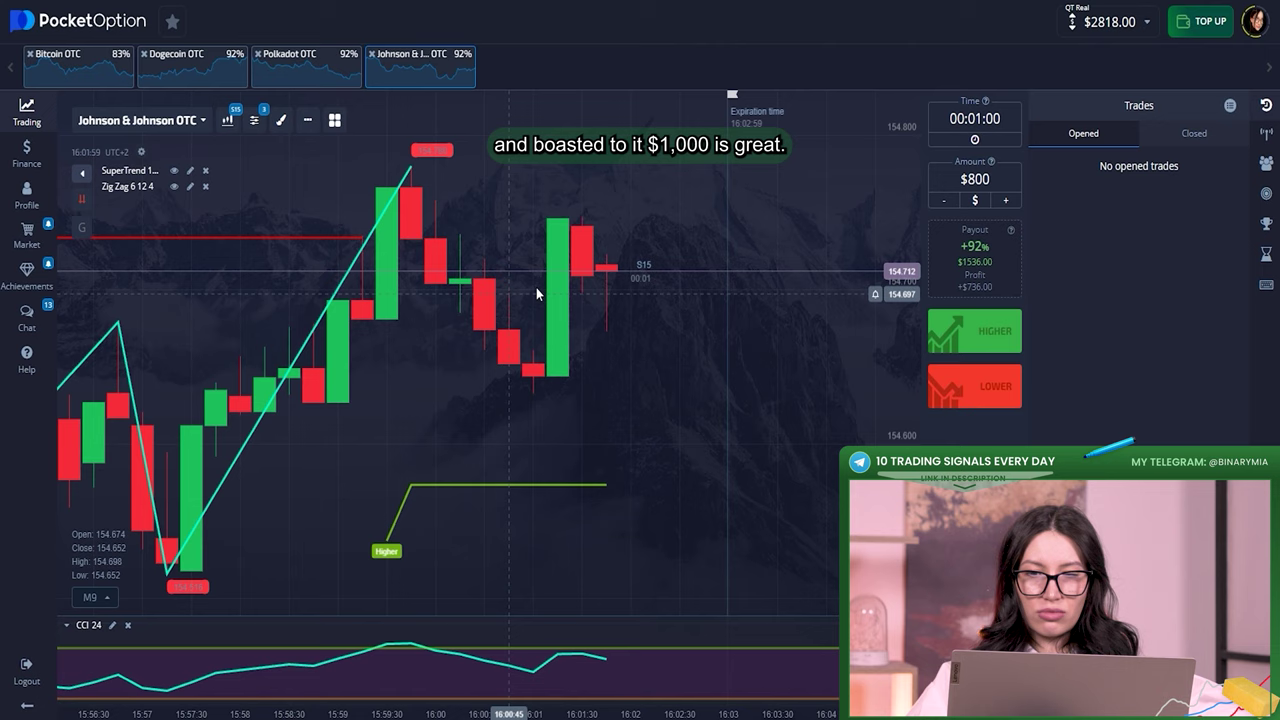
click(1006, 201)
click(1006, 201)
Switch to the Dogecoin OTC chart and place a one-minute Lower trade of $1000
scroll(544, 333, down, 1)
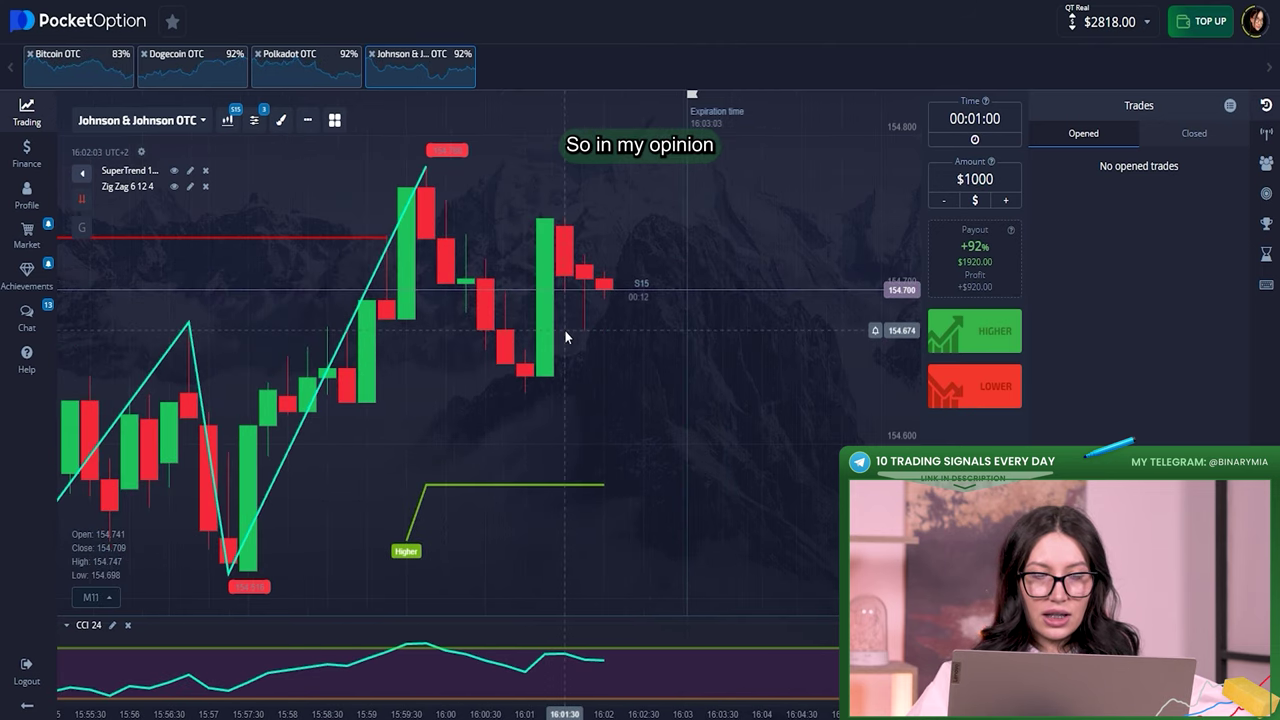
scroll(564, 329, down, 1)
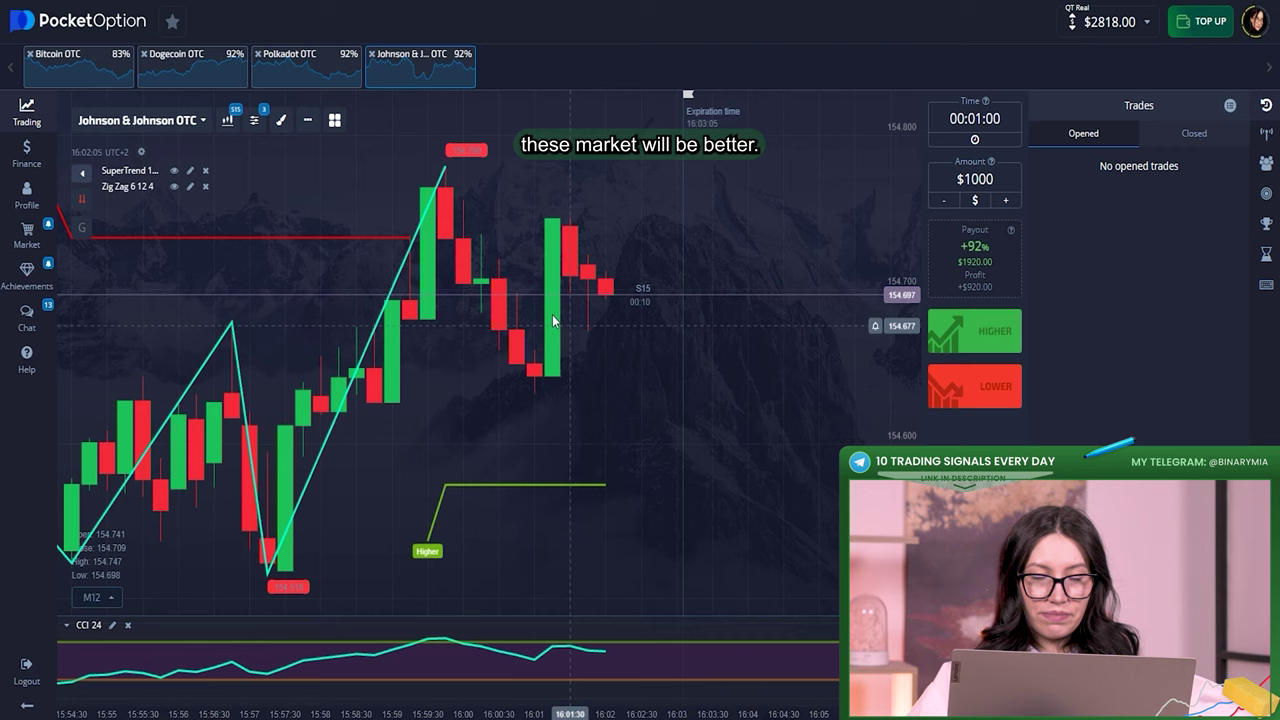
click(197, 70)
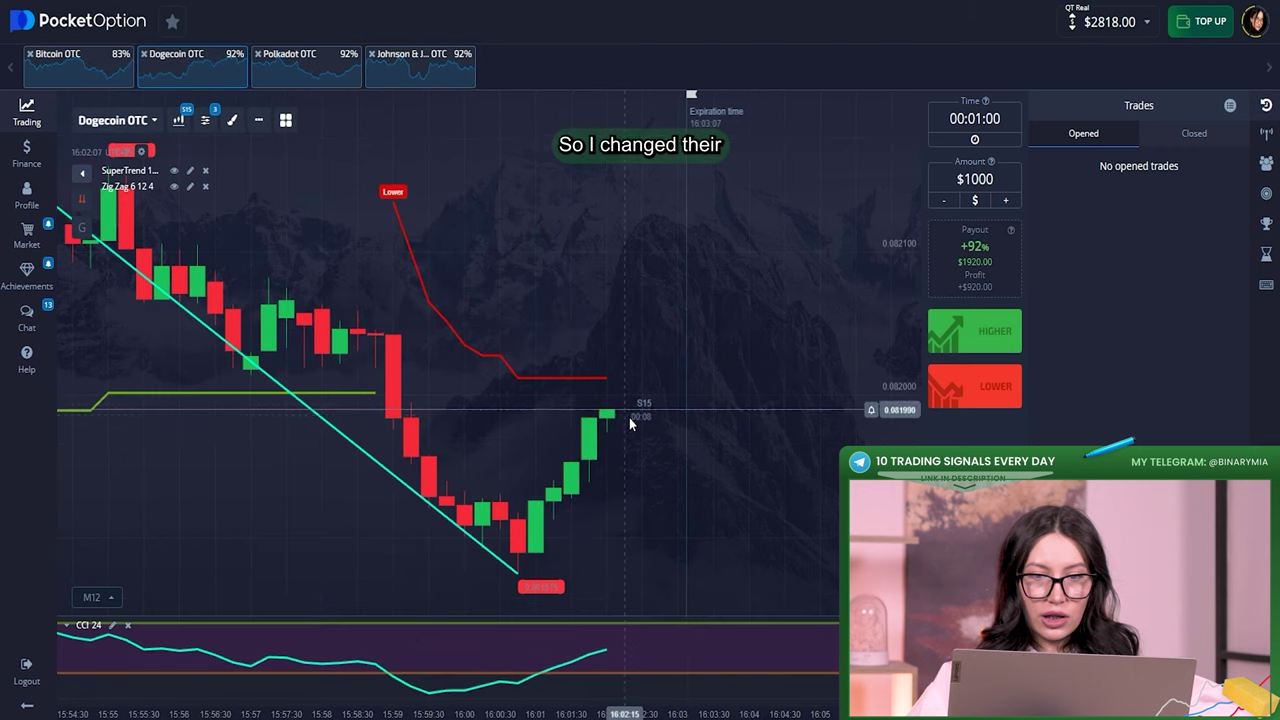
scroll(611, 448, down, 1)
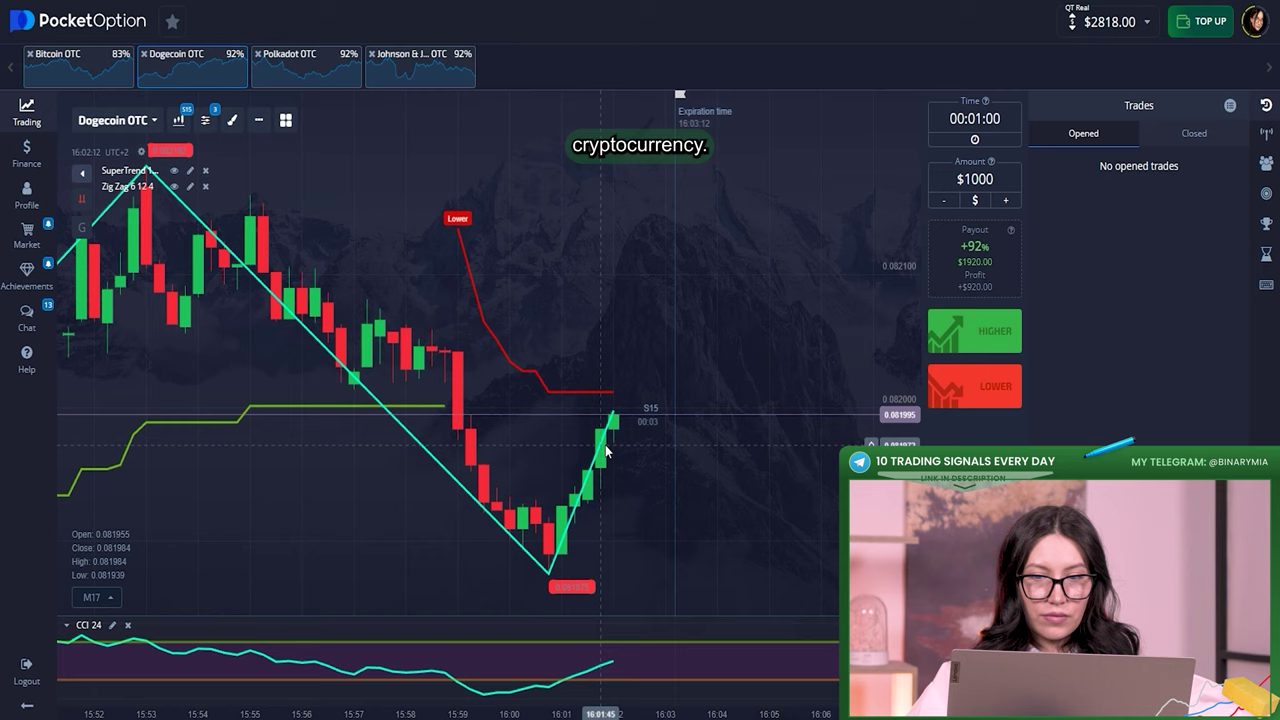
drag(481, 436, 628, 422)
scroll(628, 422, down, 3)
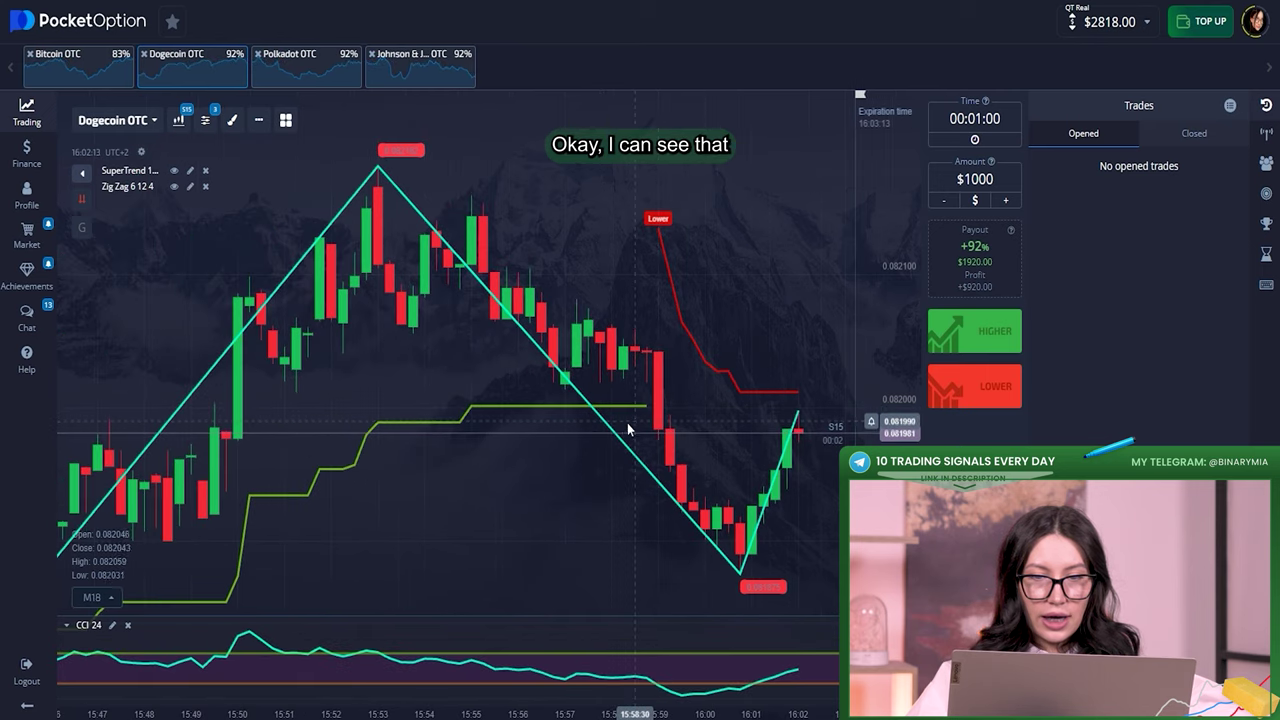
mouse_move(616, 423)
mouse_down()
mouse_move(644, 421)
mouse_move(614, 428)
mouse_up()
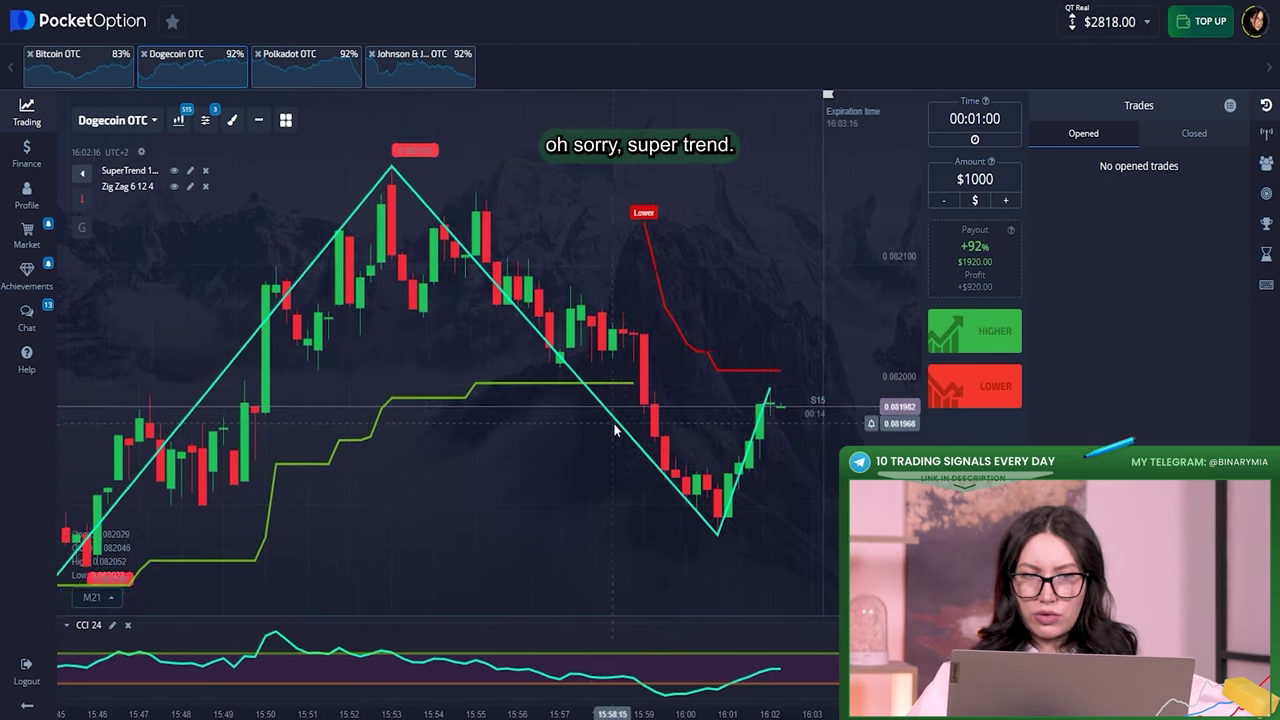
click(942, 399)
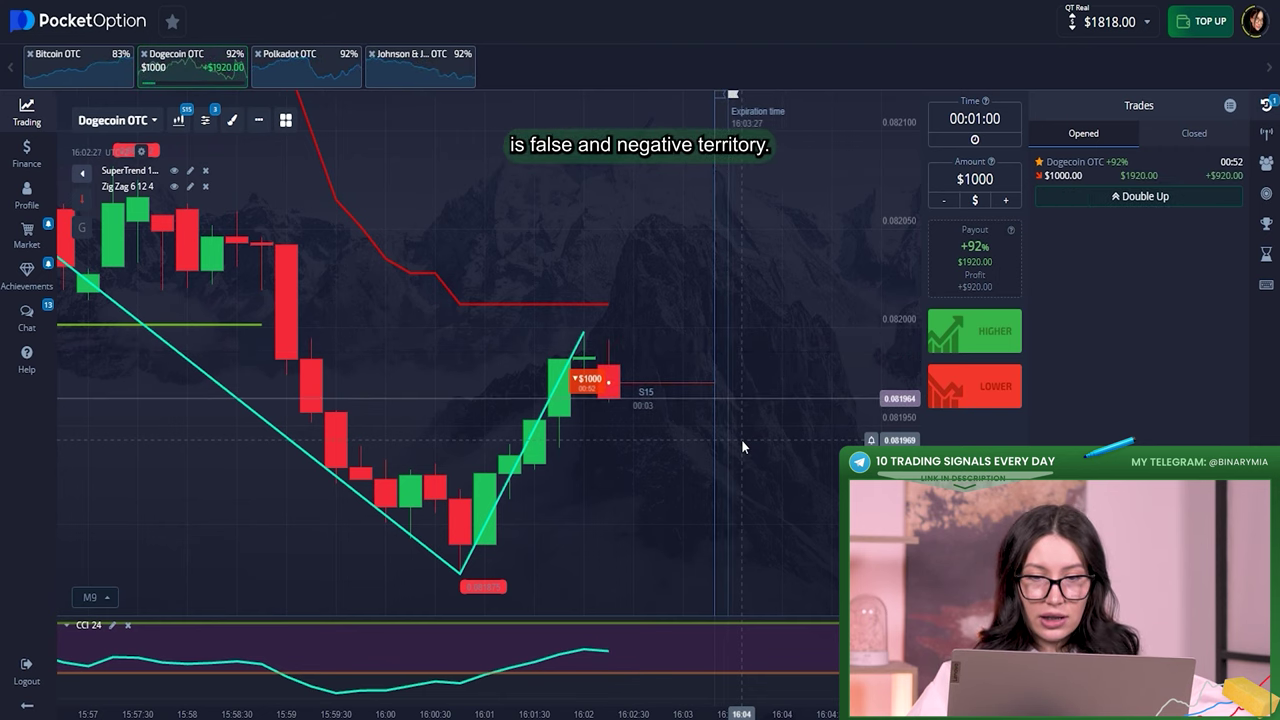
Examine the SuperTrend, Zig Zag and CCI signals around the open $1000 Lower trade on the Dogecoin OTC chart
scroll(584, 580, down, 3)
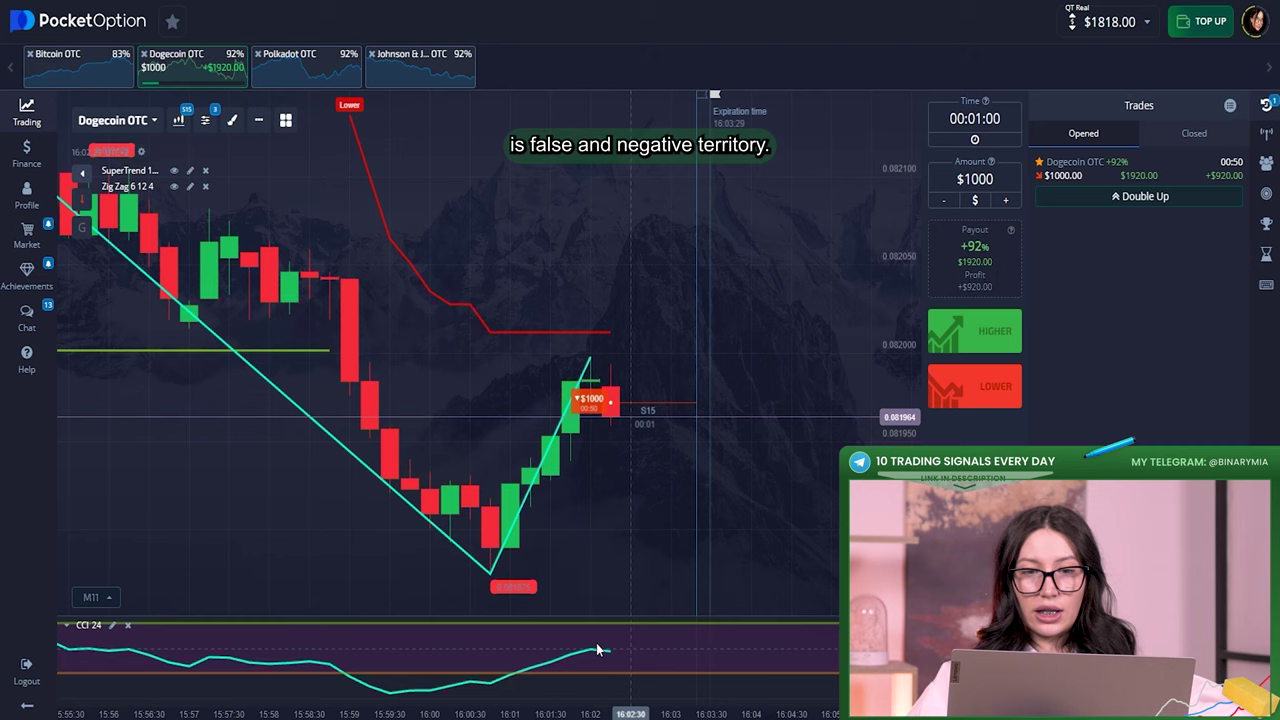
scroll(329, 668, down, 2)
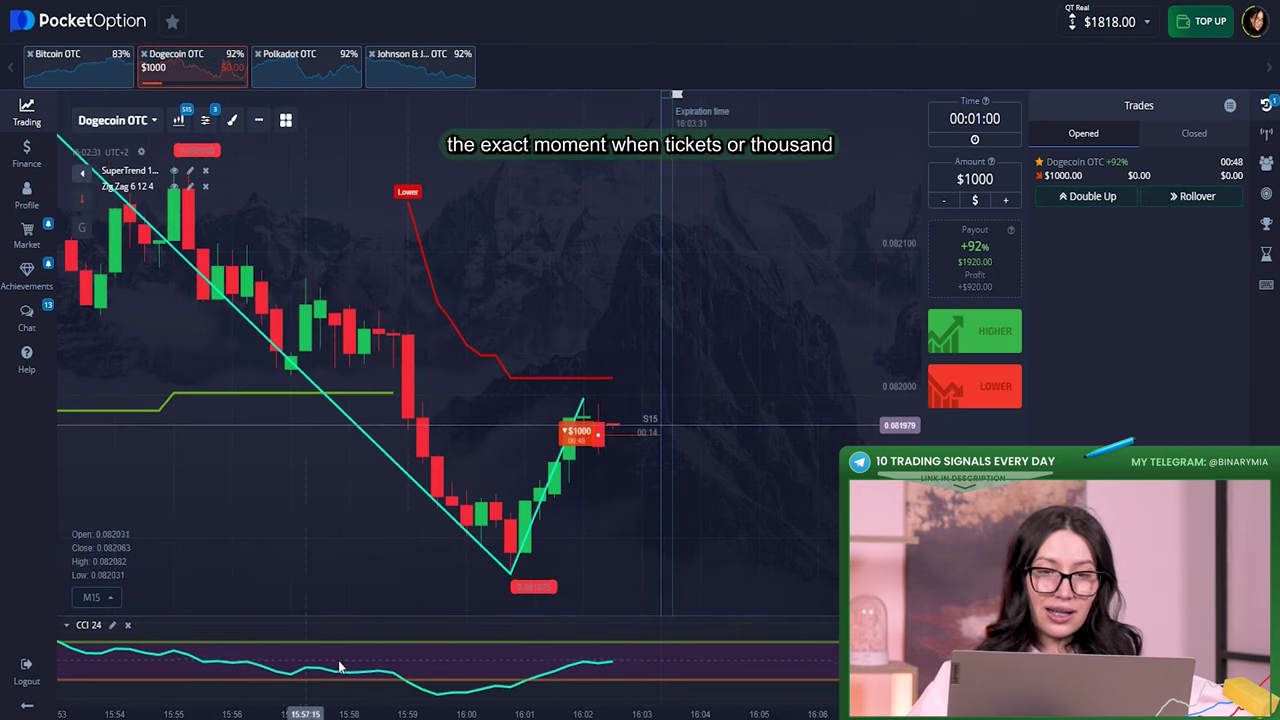
scroll(621, 466, up, 6)
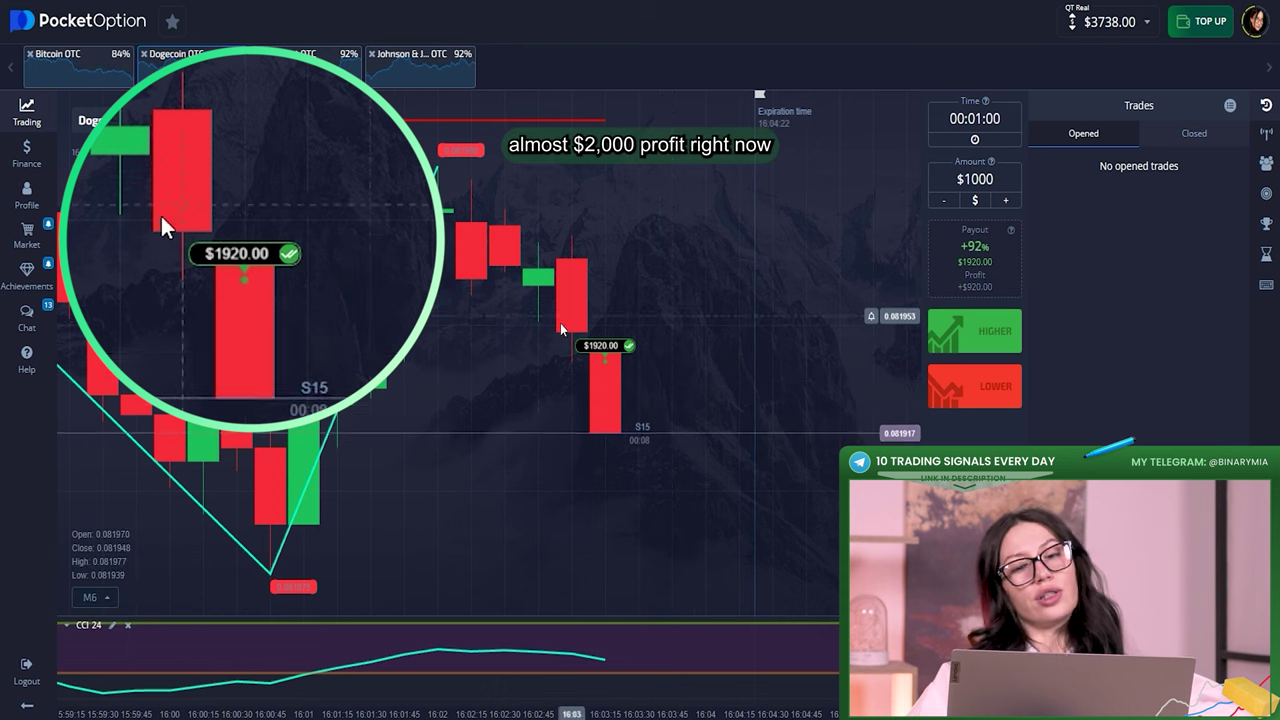
Review the result of the closed Dogecoin OTC trade on the chart and dismiss its details
click(607, 345)
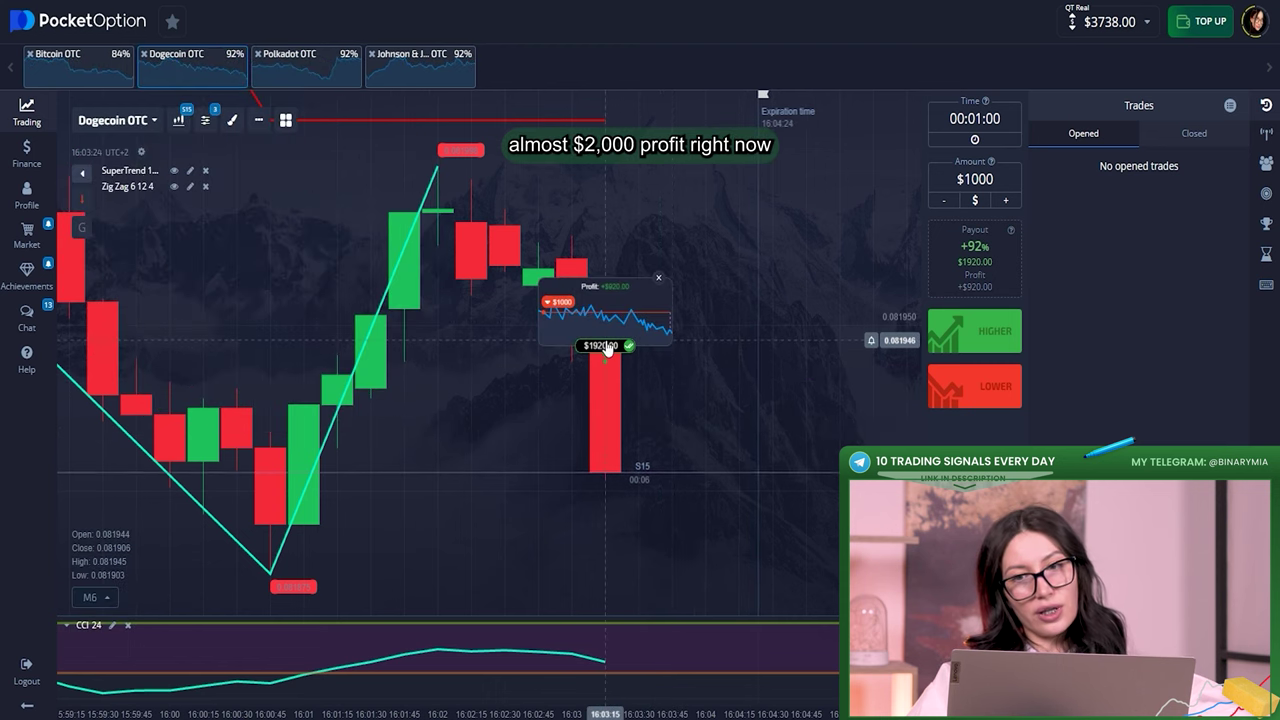
click(658, 279)
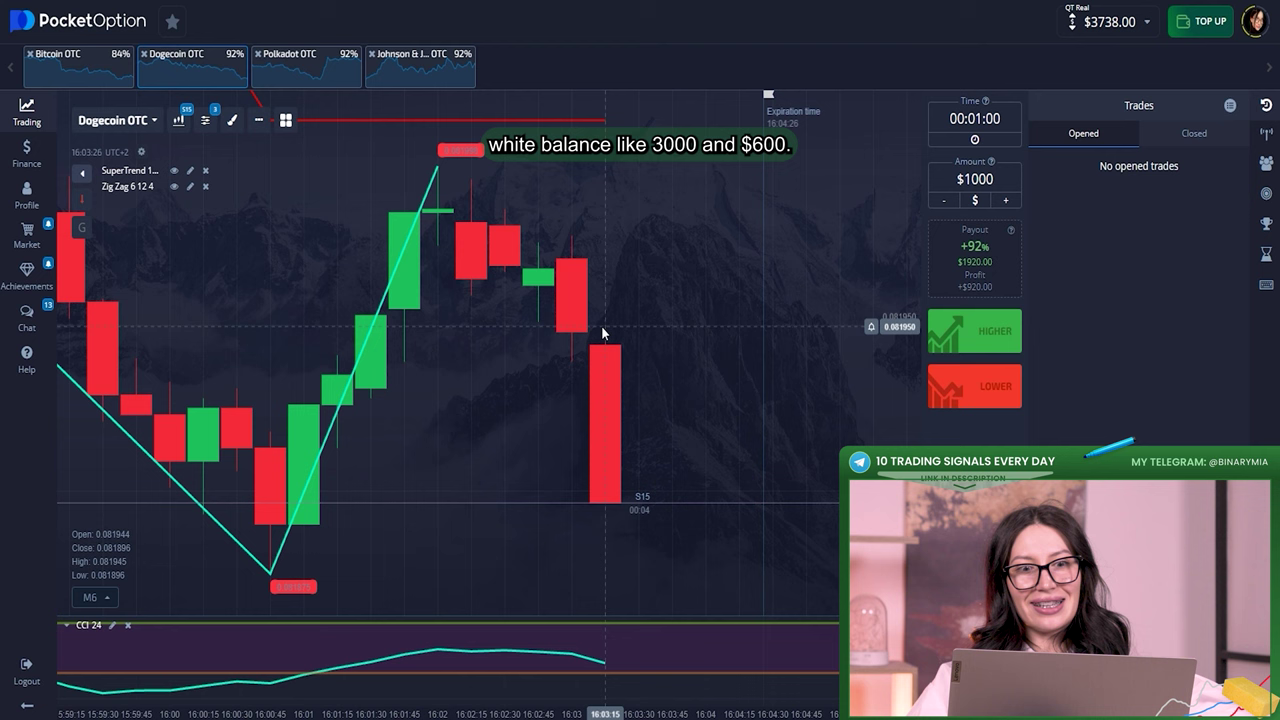
scroll(599, 345, down, 1)
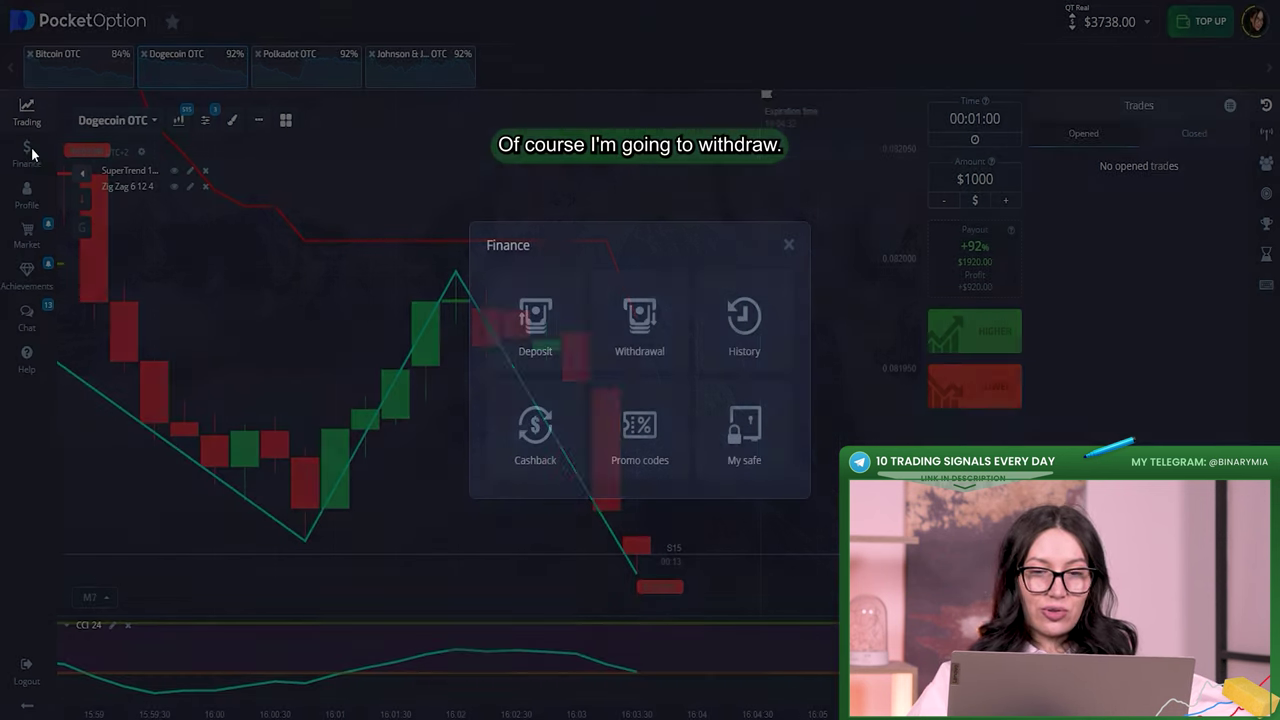
Open the withdrawal form in Finance and choose Bitcoin (BTC) as the payment method
click(27, 152)
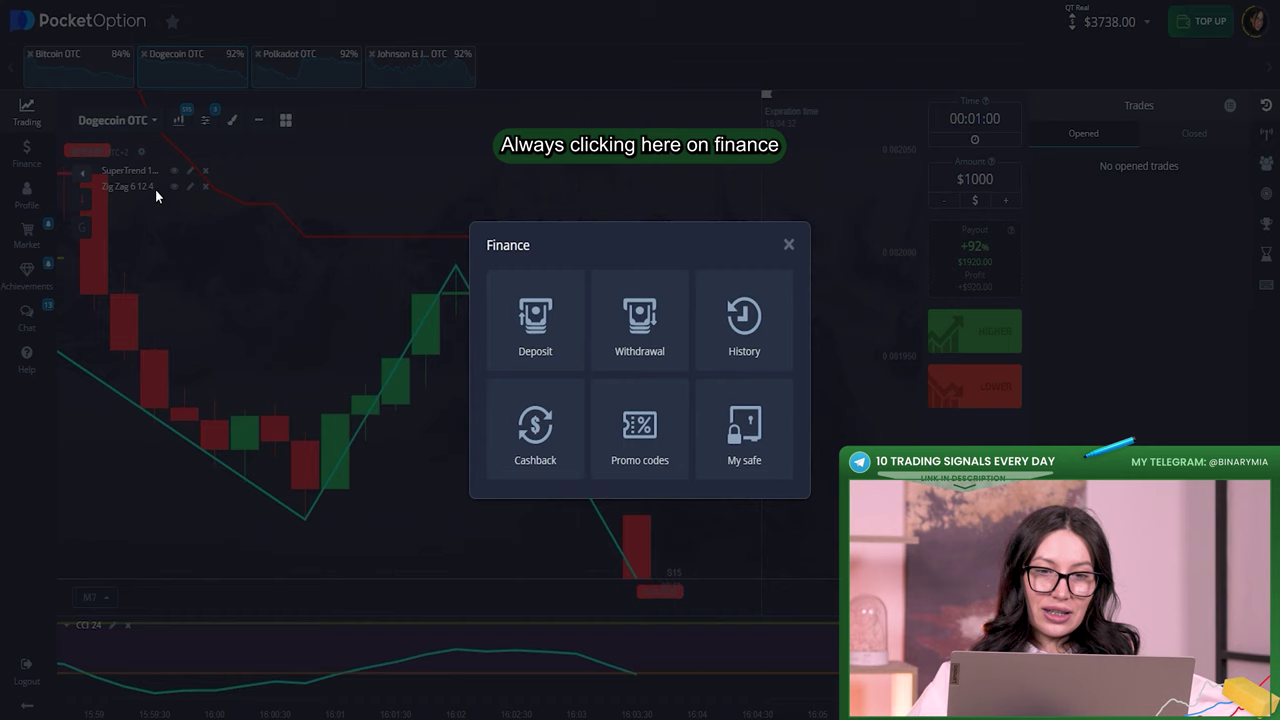
click(641, 333)
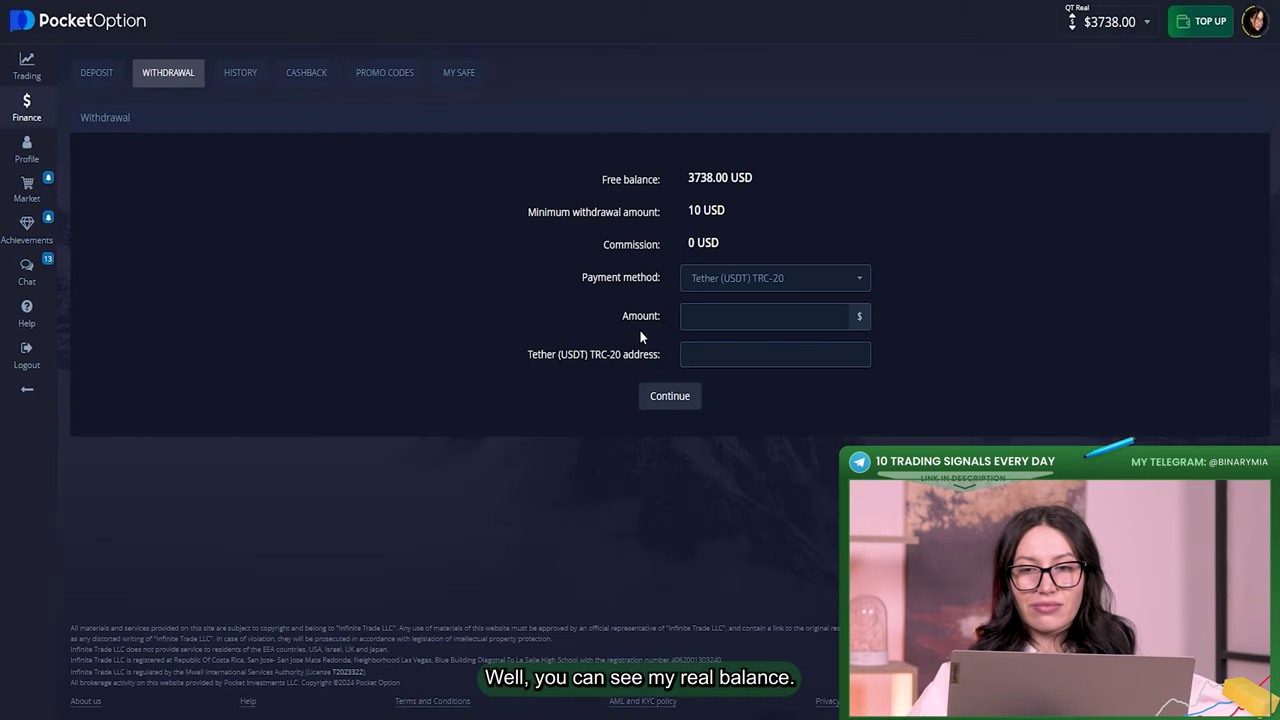
click(733, 282)
click(725, 342)
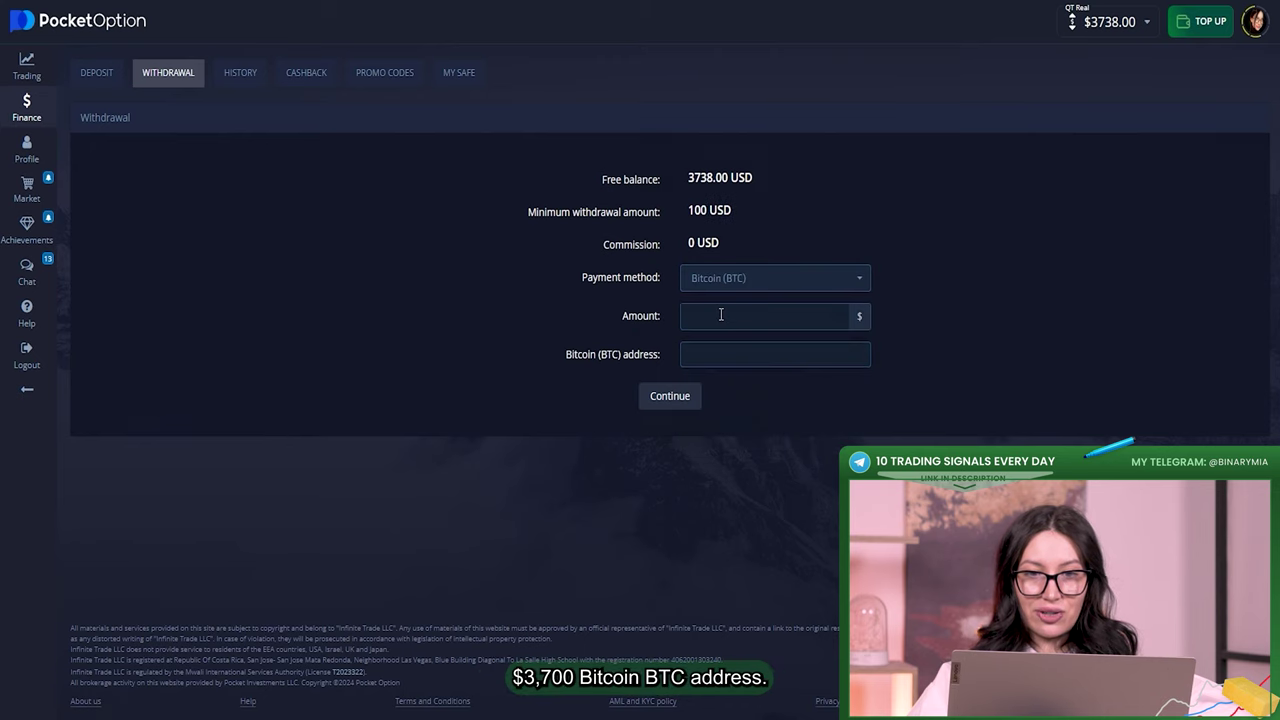
Set the withdrawal amount to $3700, fill in the Bitcoin (BTC) wallet address and submit the request
click(720, 315)
text(3700)
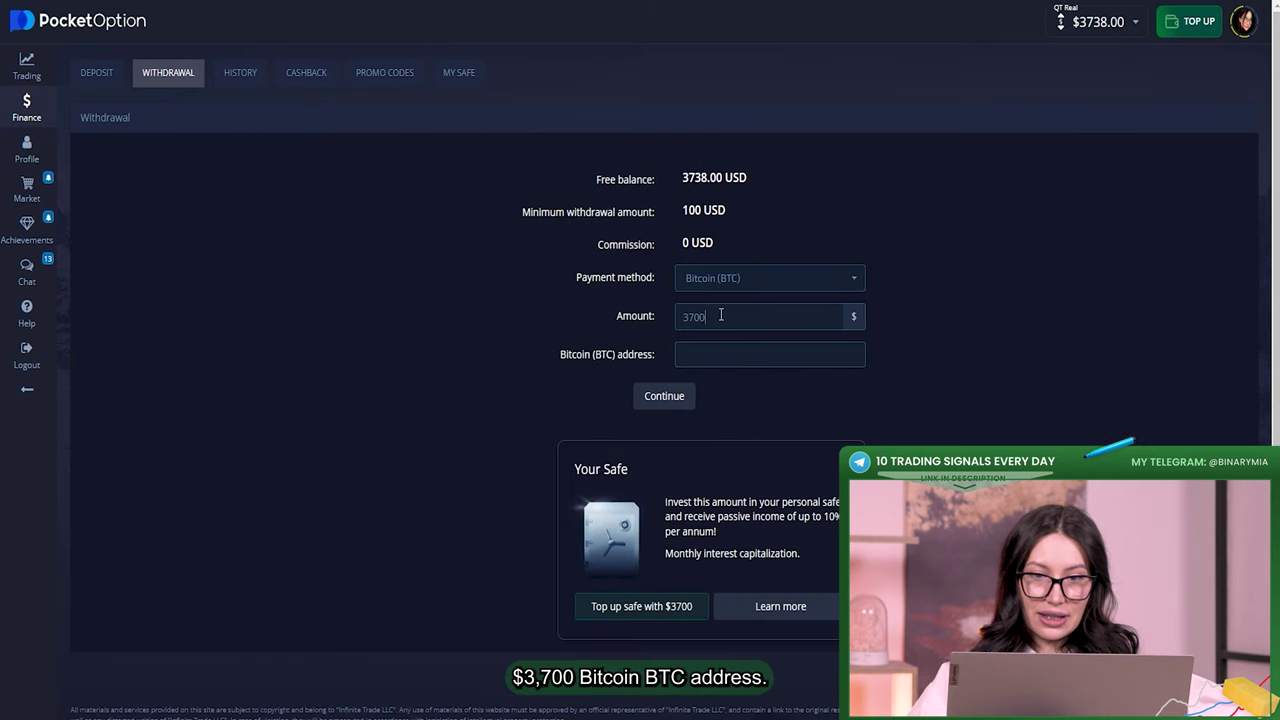
click(726, 354)
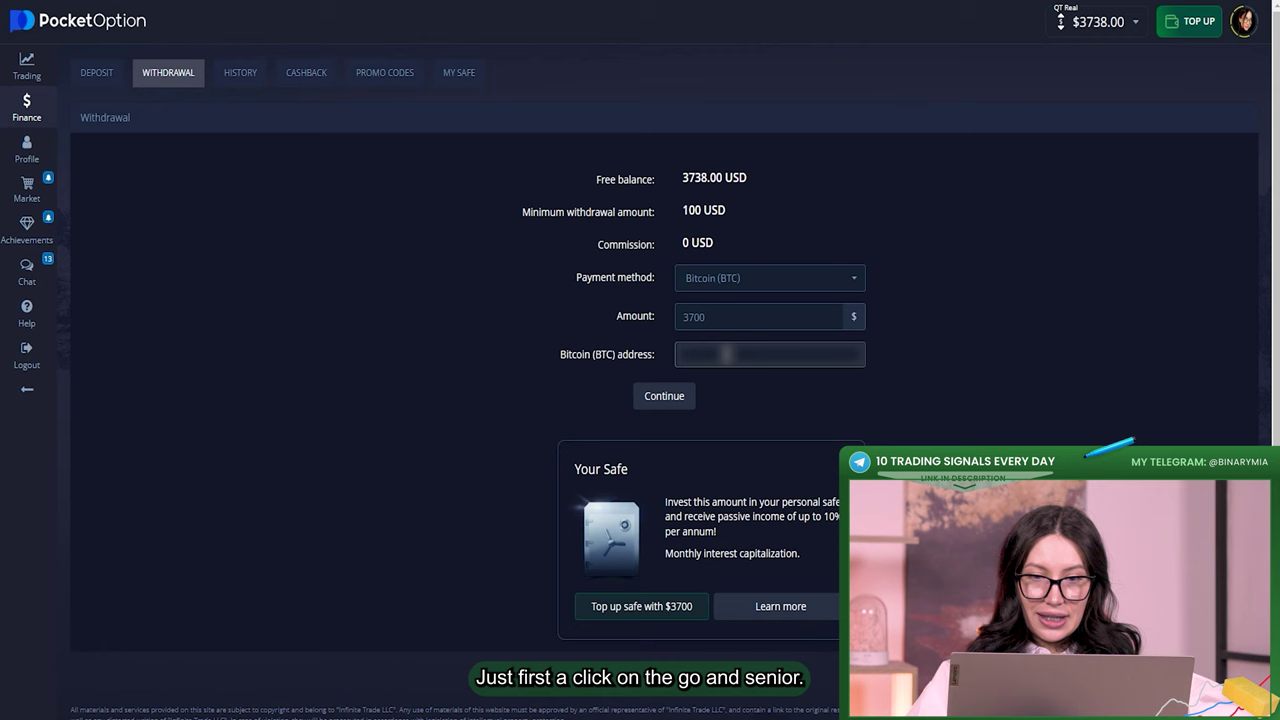
click(676, 399)
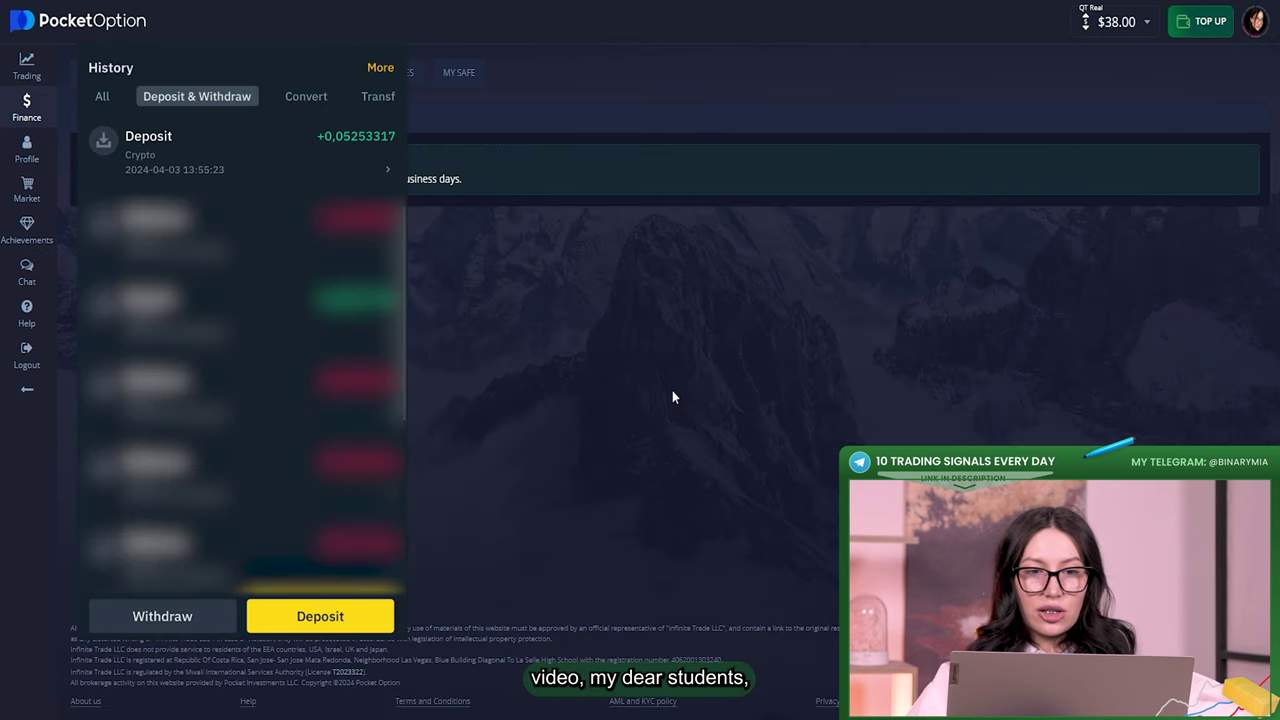